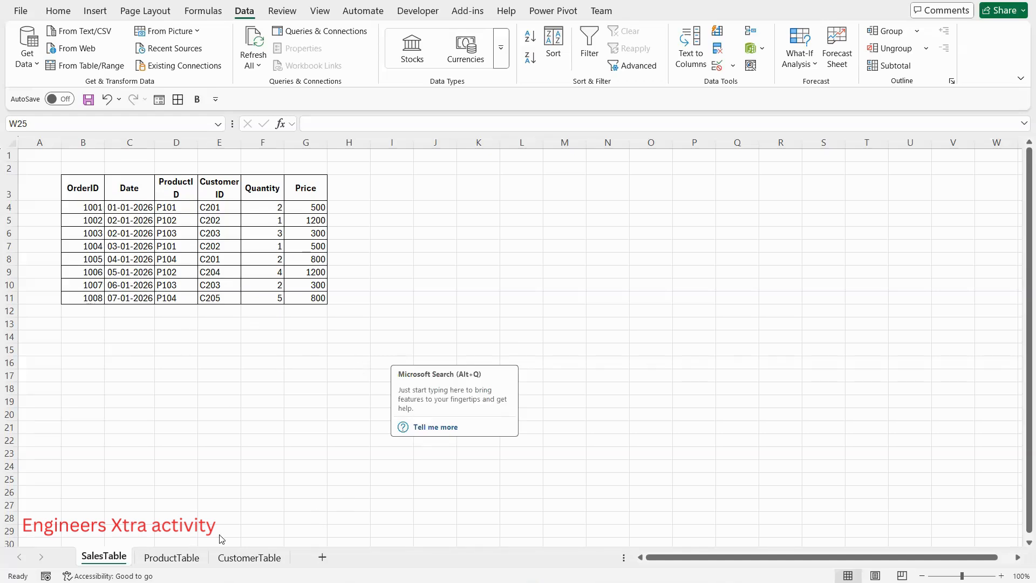
- Review the product data on the ProductTable sheet and the customer data on the CustomerTable sheet
left_click(182, 564)
left_click_drag(108, 181, 216, 291)
left_click(249, 557)
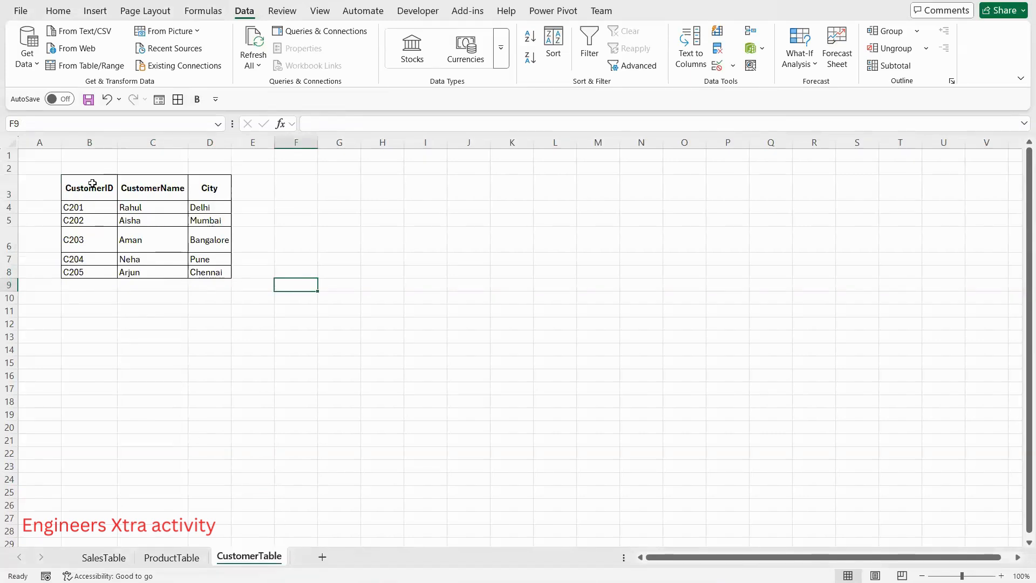
left_click_drag(81, 187, 207, 266)
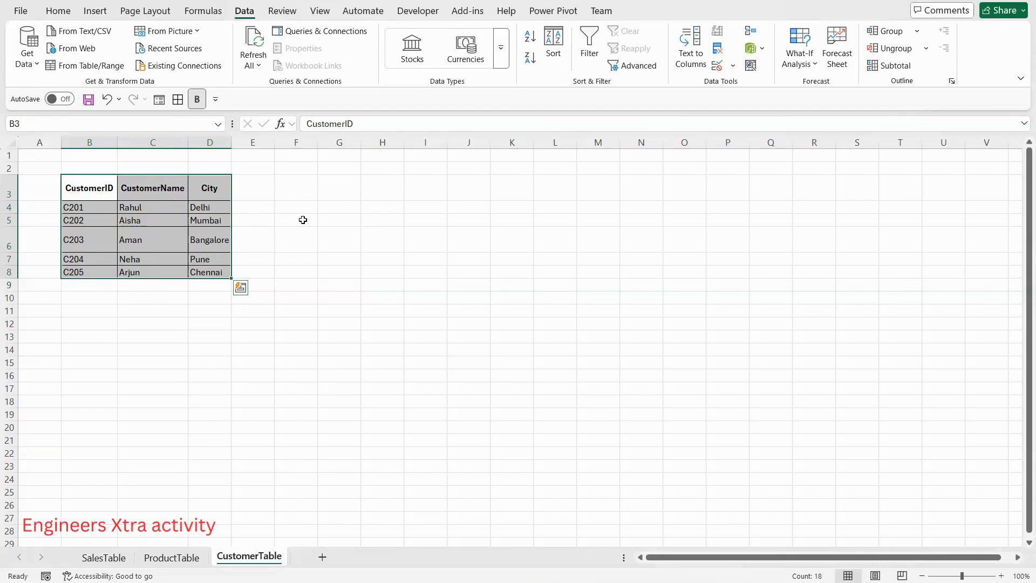
- Convert the range B3:G11 on the SalesTable sheet into a table with headers
left_click(117, 564)
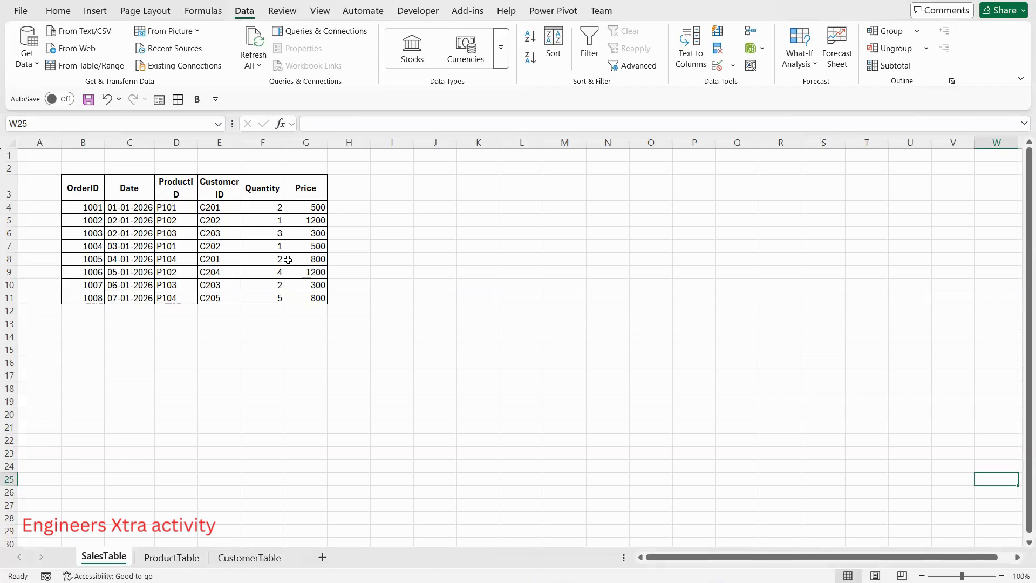
left_click_drag(87, 189, 311, 300)
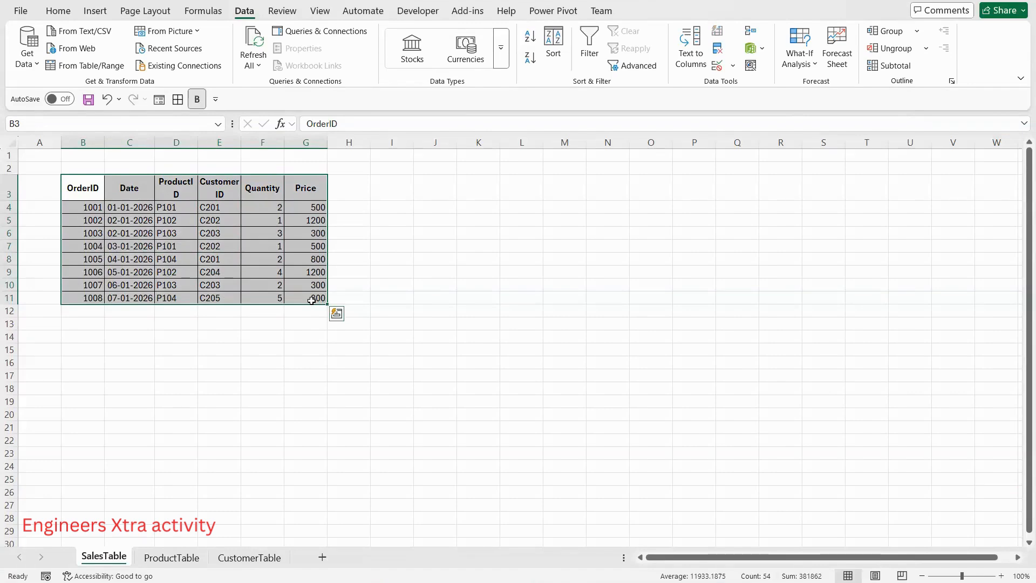
key("ctrl+t")
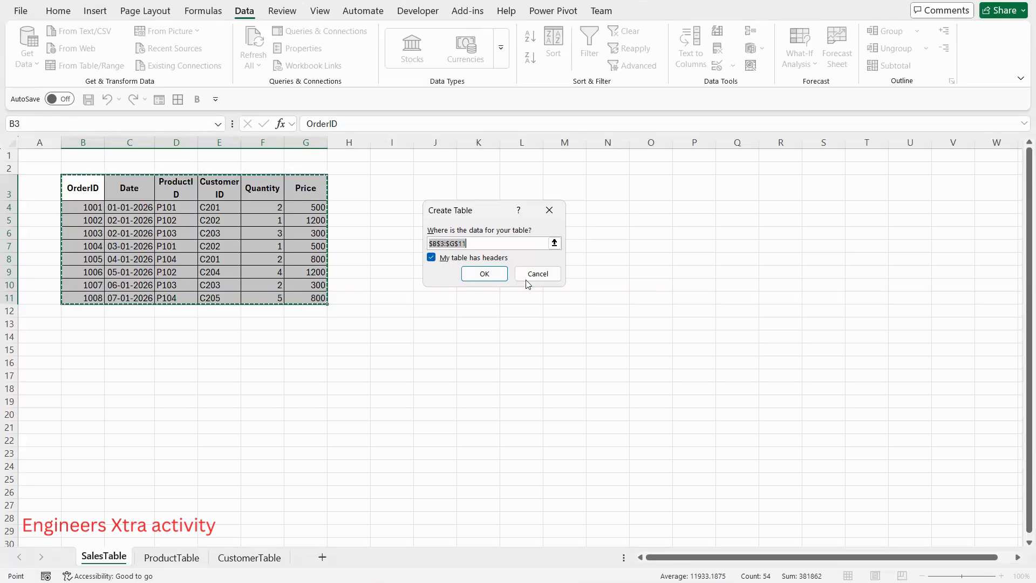
left_click(485, 275)
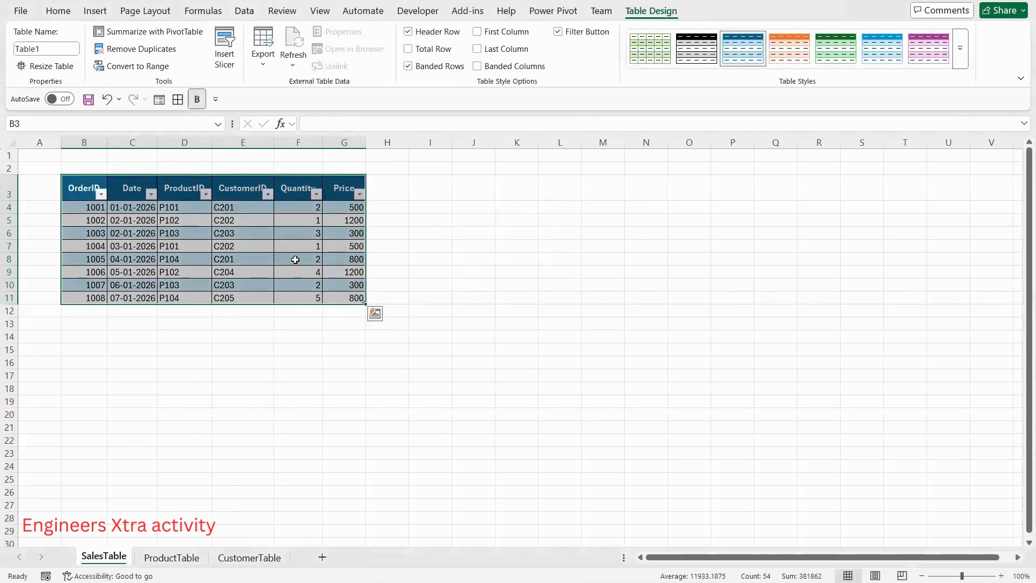
- Name the new sales table SalesTable, matching its sheet name
double_click(104, 556)
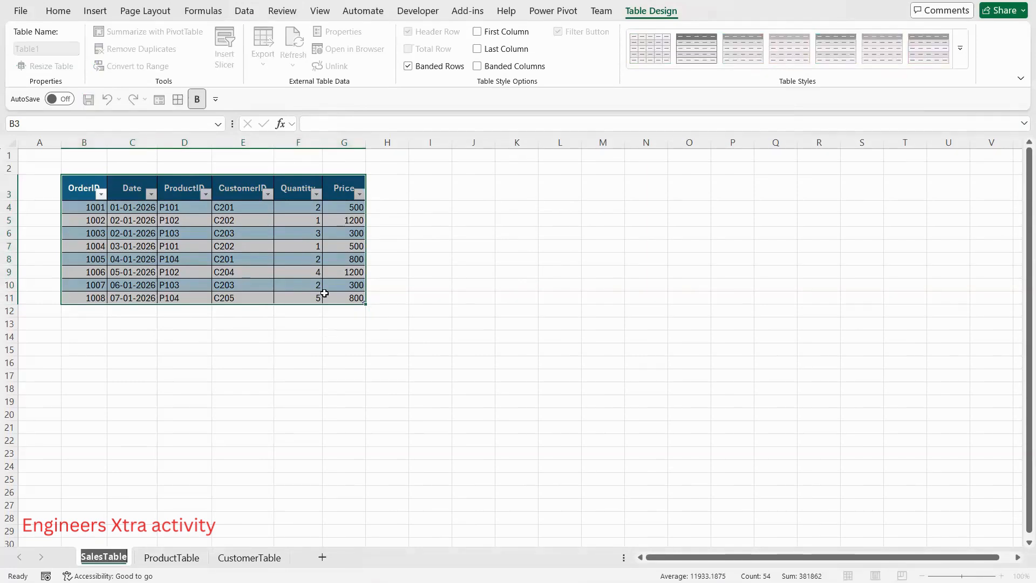
left_click(324, 273)
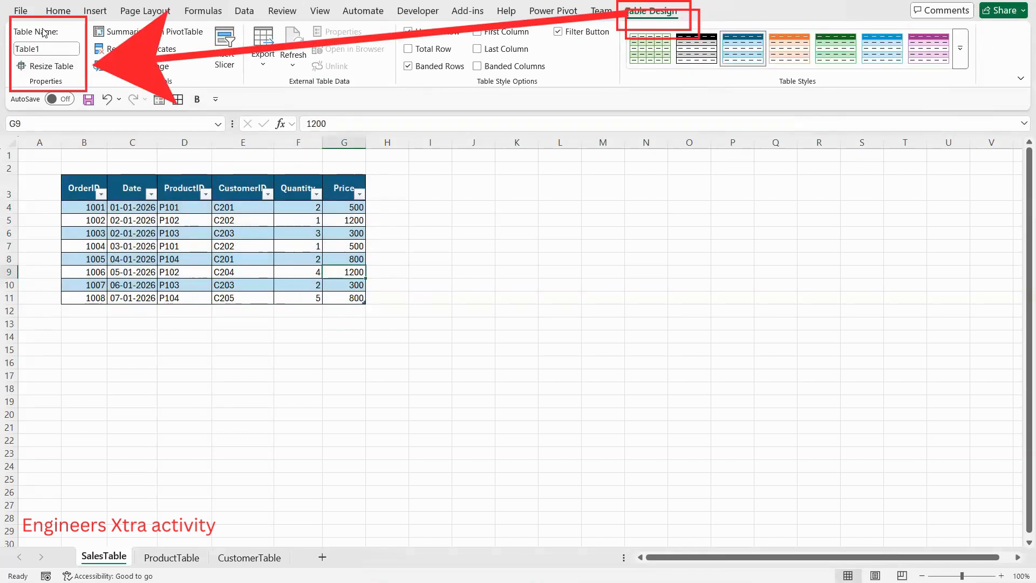
left_click(45, 49)
type("SalesTable")
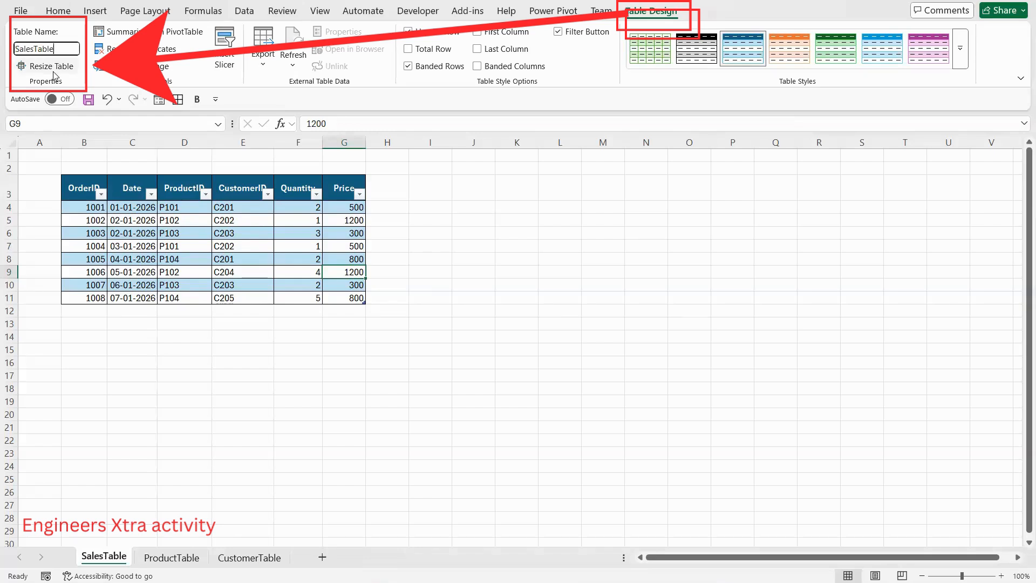
left_click(311, 324)
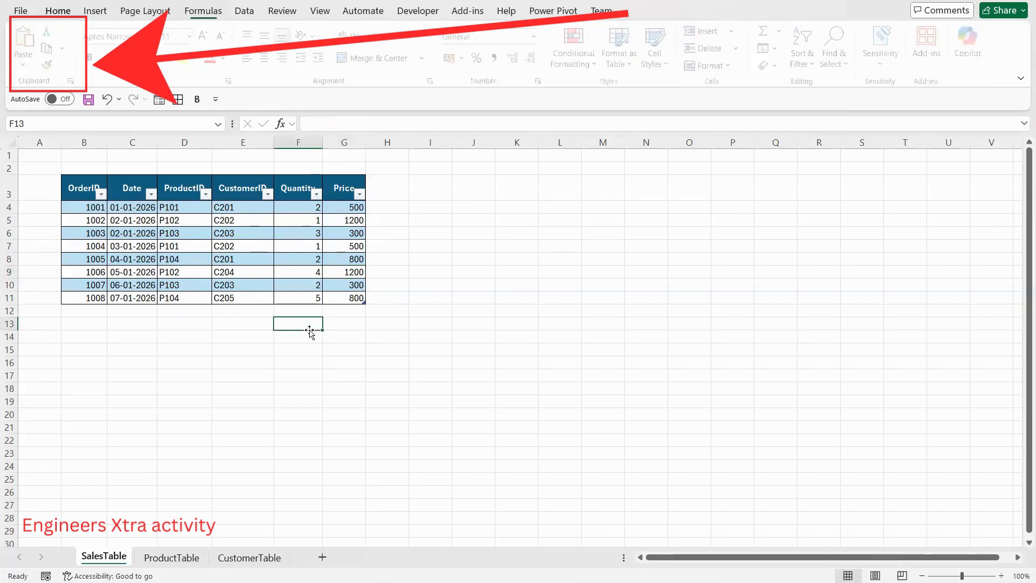
- Convert the range B3:D7 on the ProductTable sheet into a table with headers
left_click(150, 559)
left_click_drag(86, 189, 210, 292)
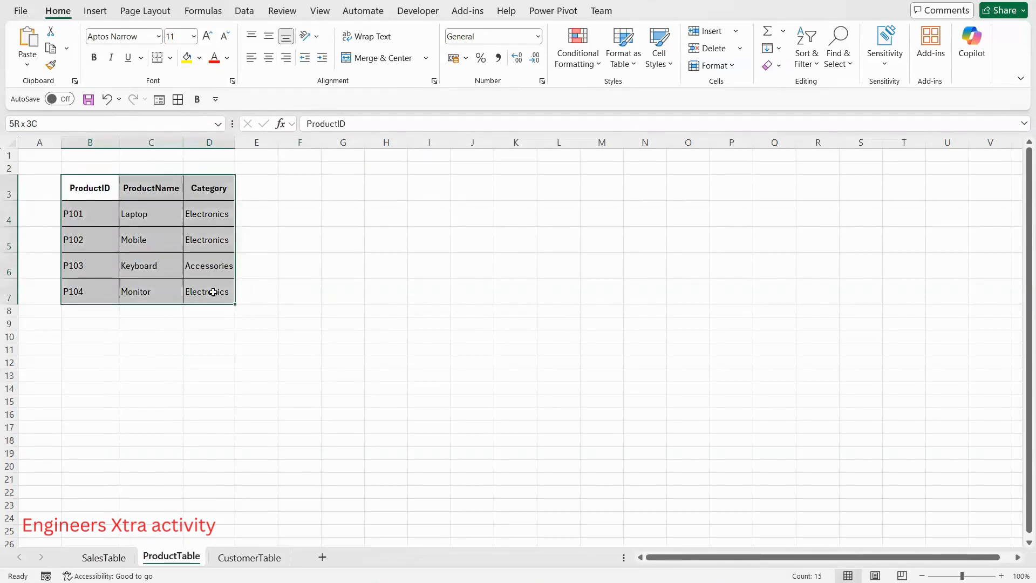
key("ctrl+t")
left_click(485, 274)
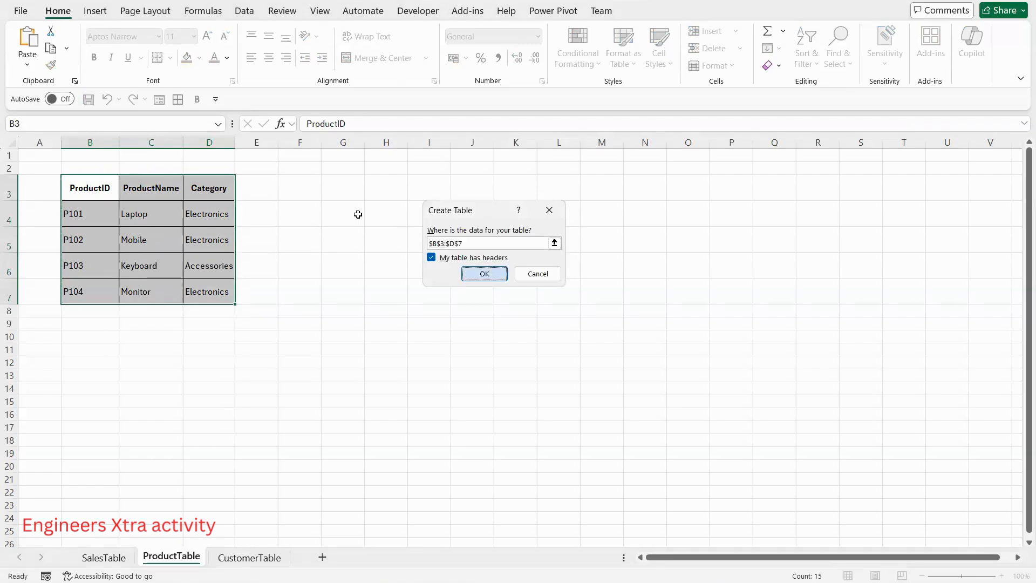
- Copy the sheet name ProductTable and use it as the name of the product table
double_click(180, 558)
key("ctrl+c")
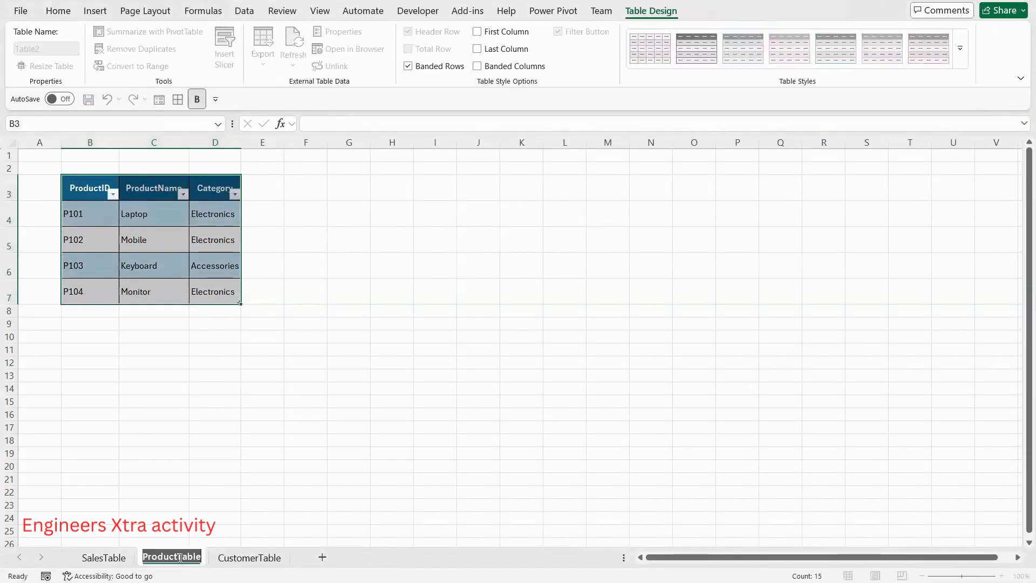
left_click(348, 439)
left_click(157, 249)
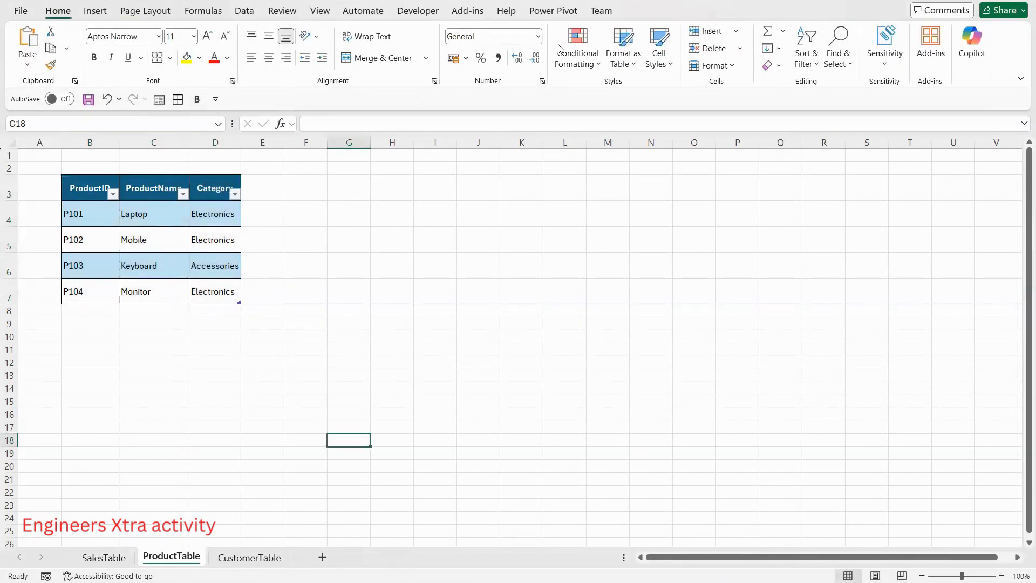
left_click(55, 50)
key("ctrl+v")
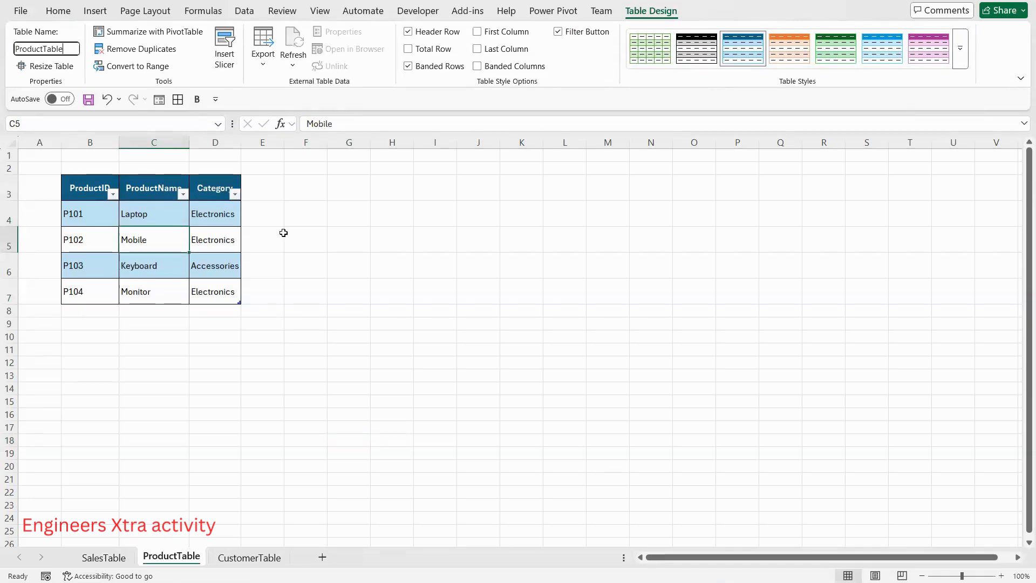
left_click(282, 233)
- Convert the range B3:D8 on the CustomerTable sheet into a table with headers
left_click(249, 557)
left_click_drag(89, 187, 220, 276)
key("ctrl+t")
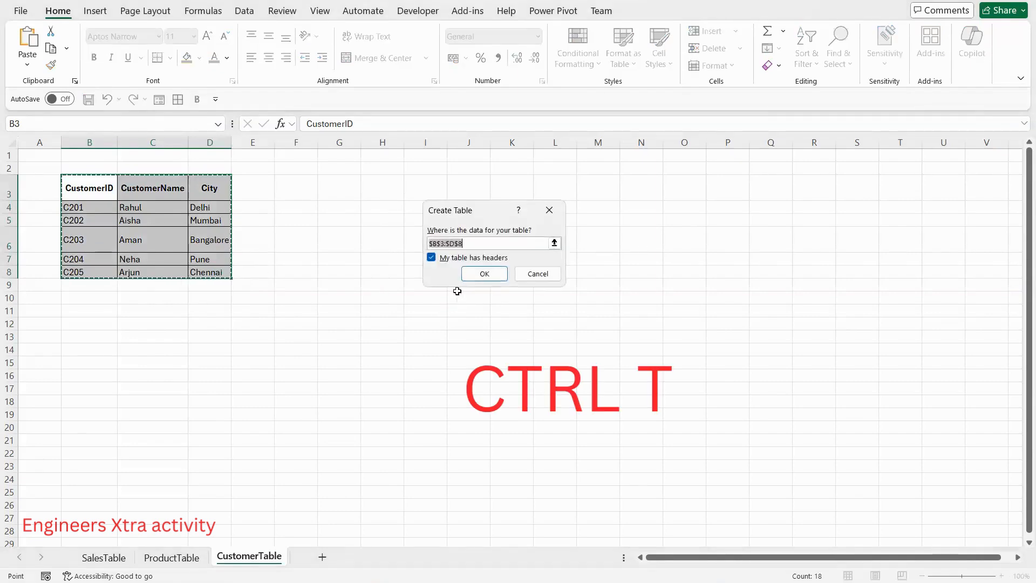
left_click(485, 273)
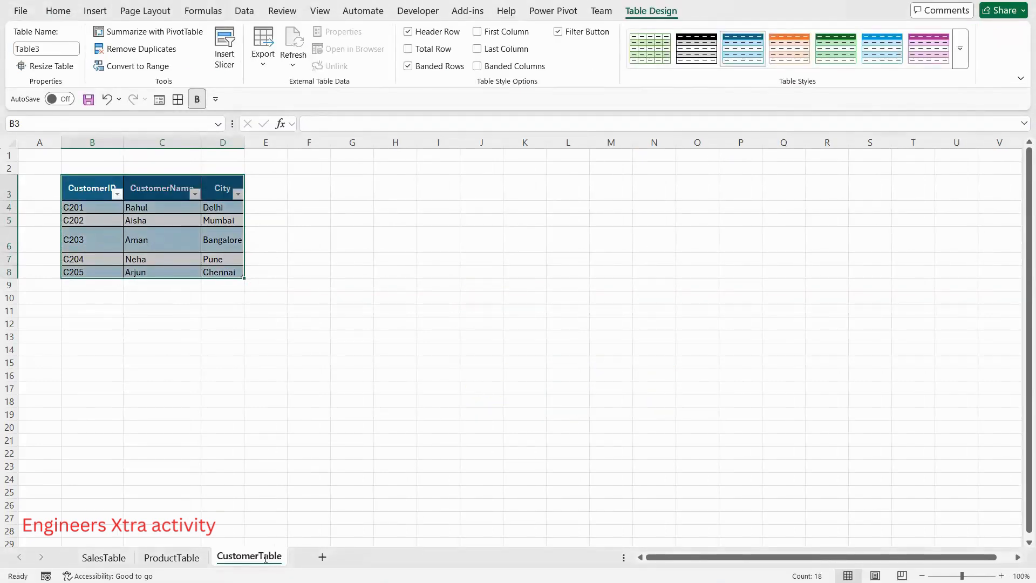
- Copy the sheet name CustomerTable and use it as the name of the customer table
double_click(265, 557)
key("ctrl+c")
left_click(195, 245)
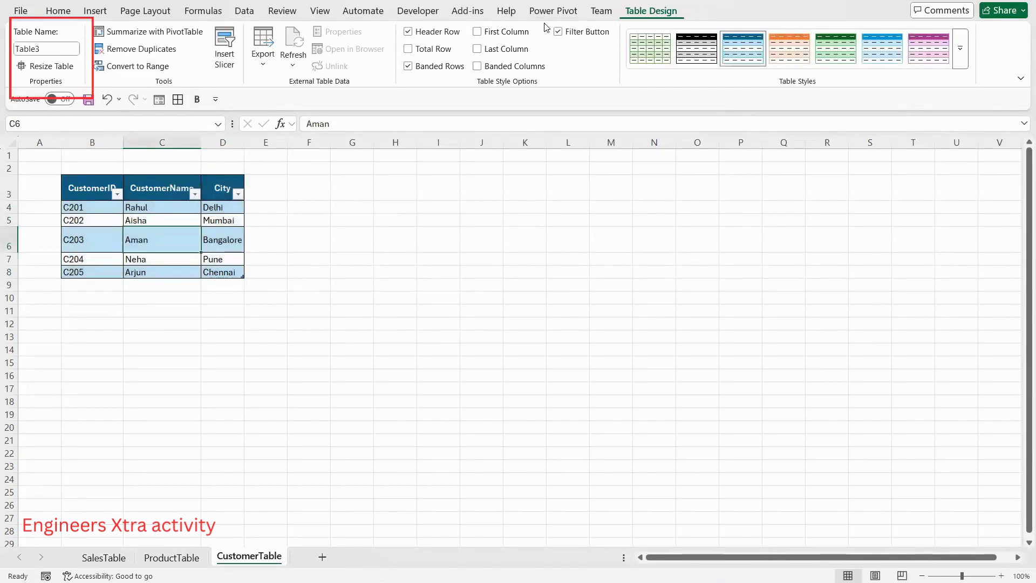
left_click(51, 49)
key("ctrl+v")
left_click(297, 243)
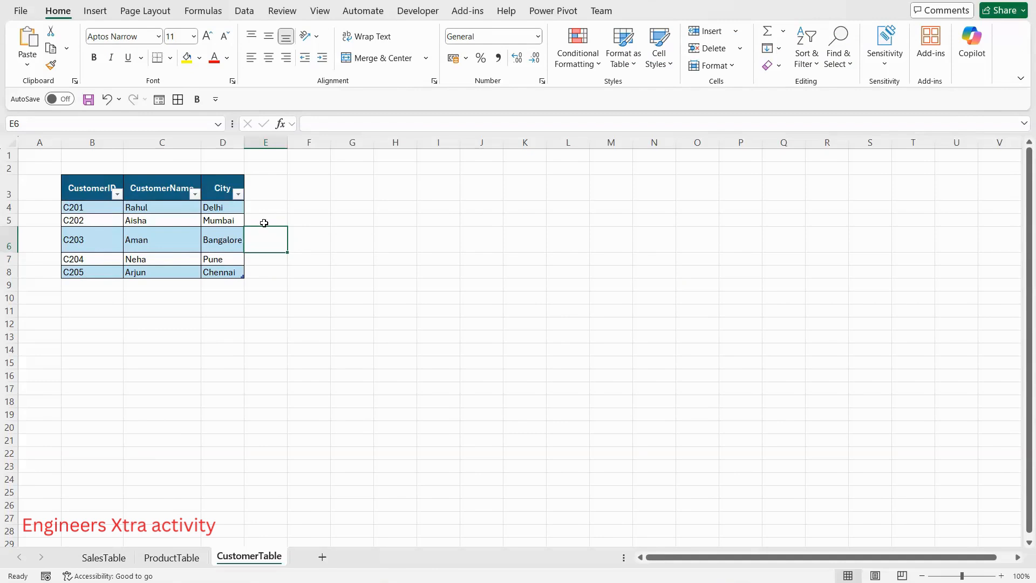
- Return to the SalesTable sheet, open the workbook's Data Model and check its Diagram View
left_click(113, 557)
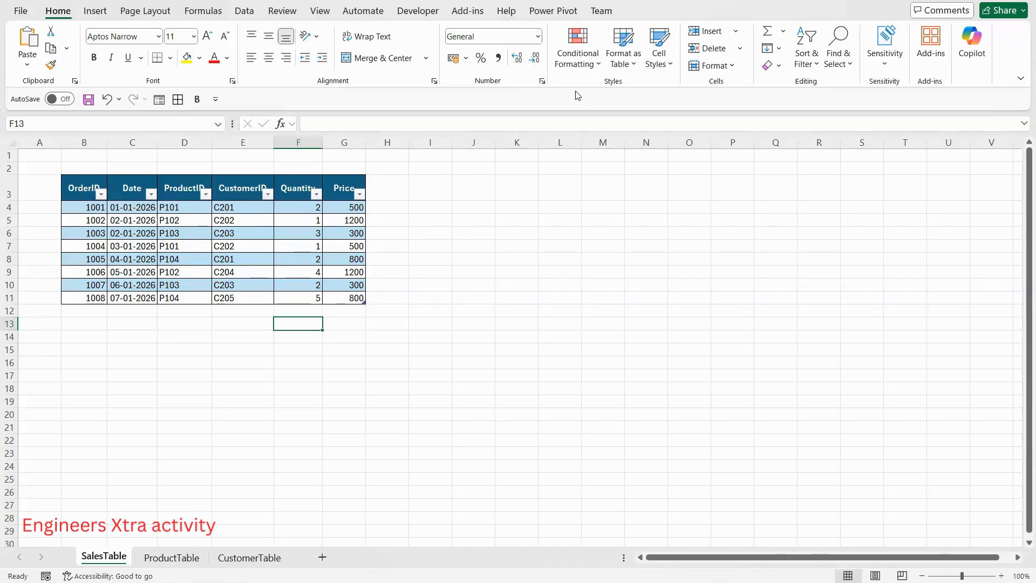
left_click(246, 12)
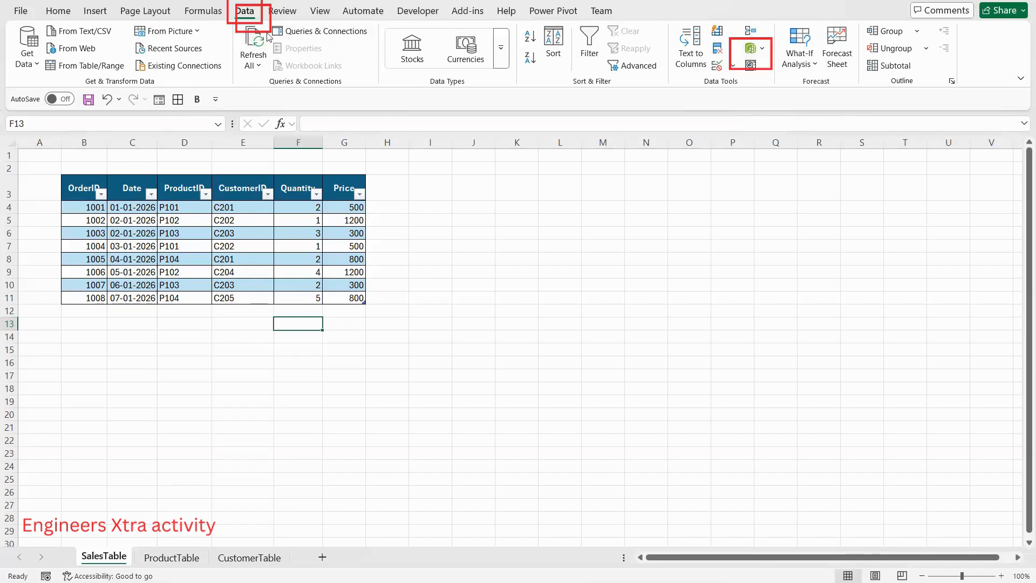
left_click(753, 50)
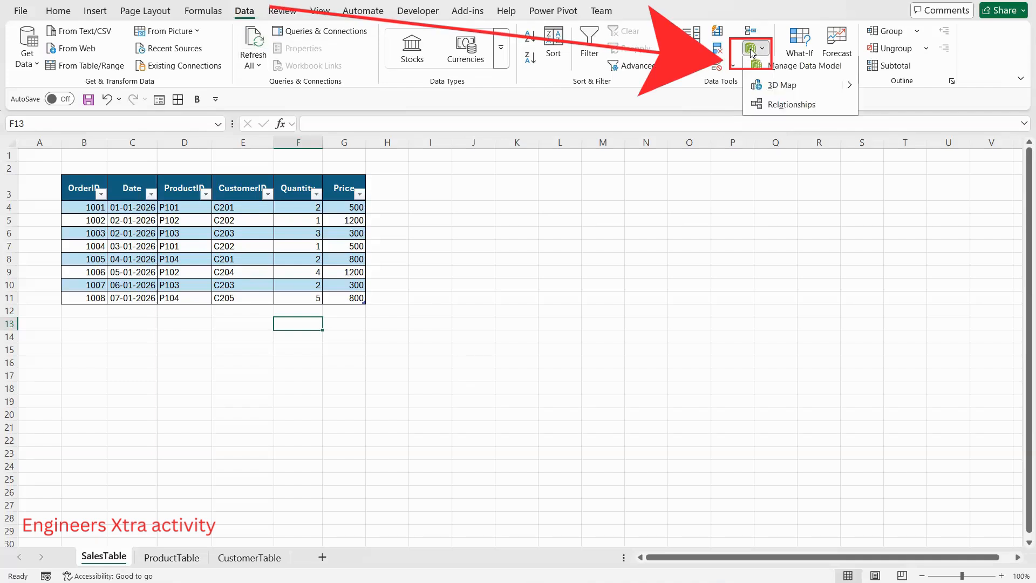
left_click(790, 68)
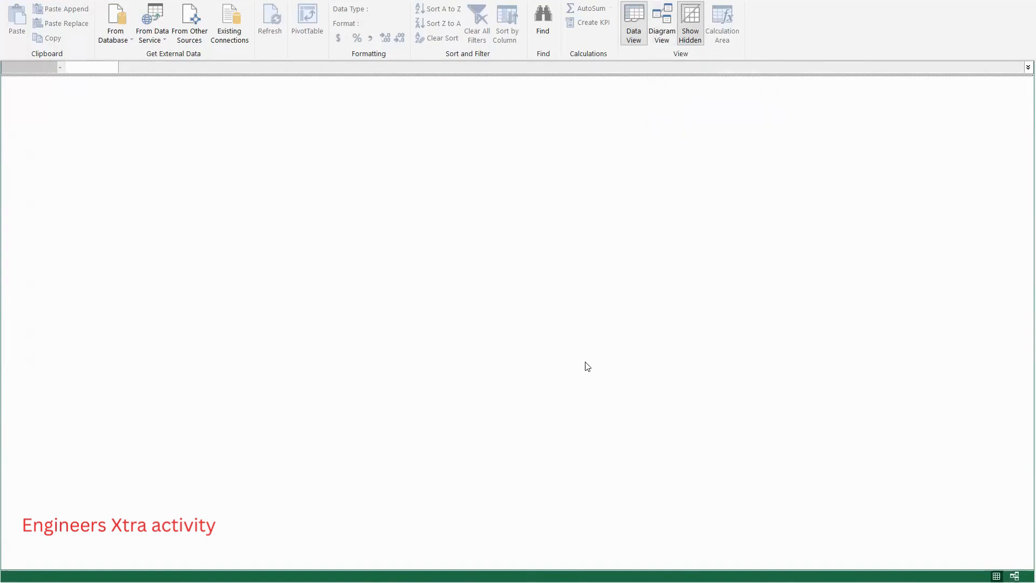
left_click(672, 31)
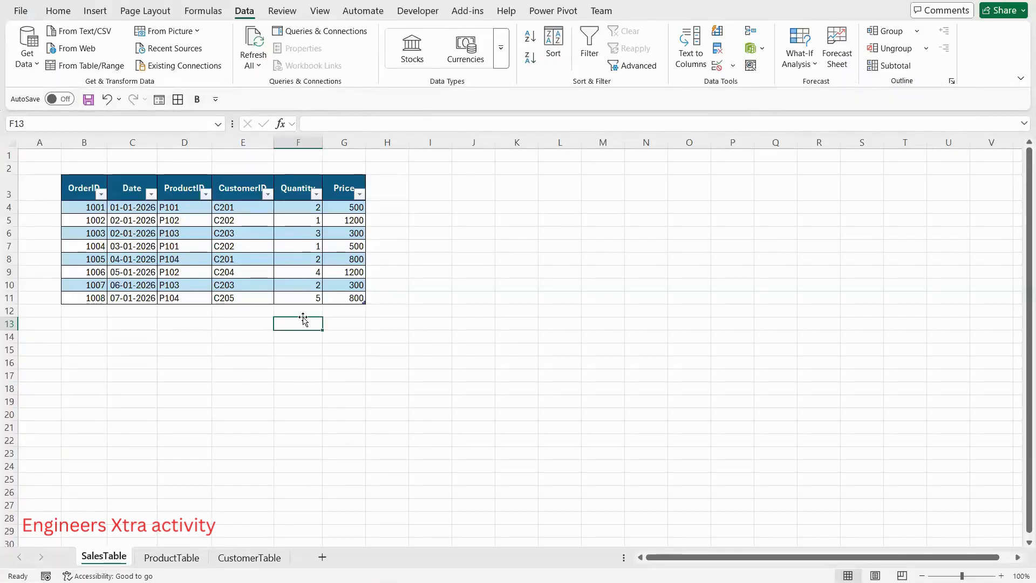
- Insert a PivotTable from SalesTable on a new worksheet with its data added to the Data Model, and show all tables in its field list
left_click(231, 242)
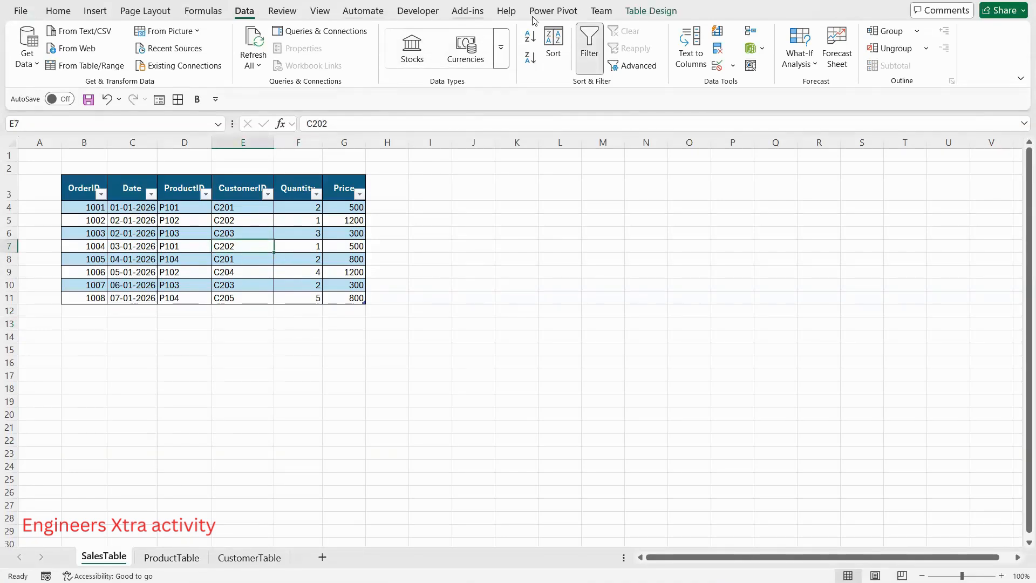
left_click(95, 11)
left_click(35, 67)
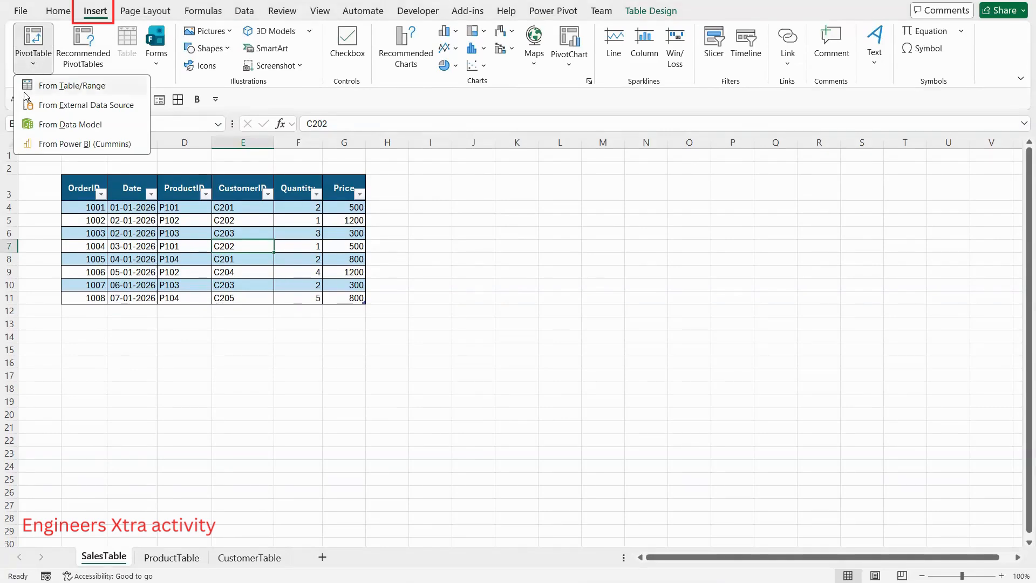
left_click(63, 86)
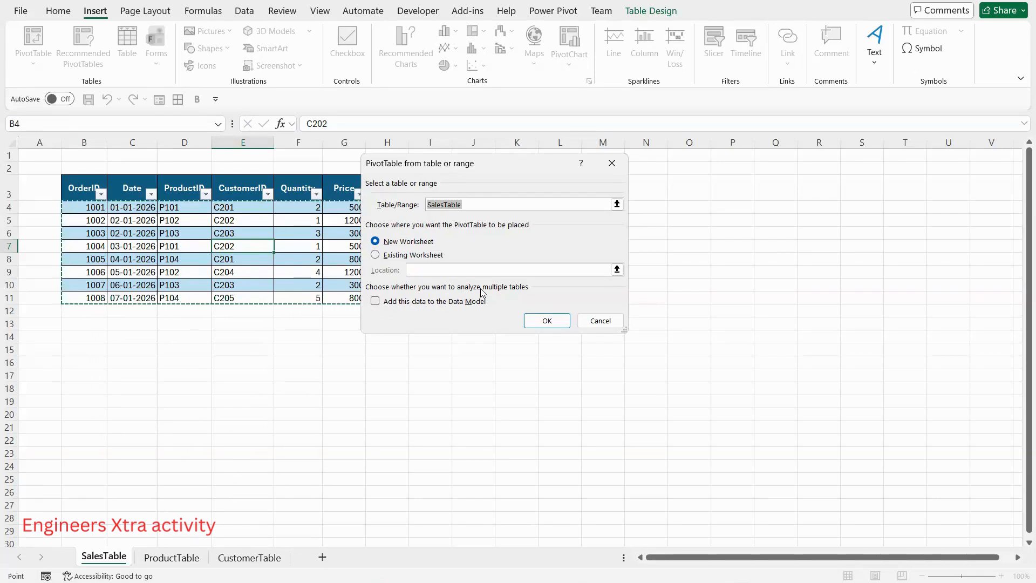
left_click(376, 301)
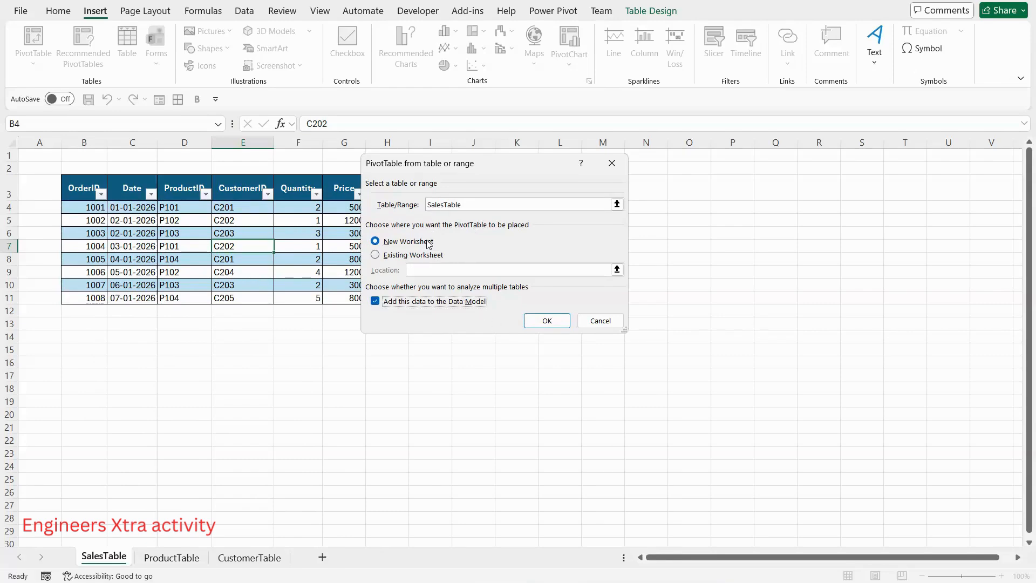
left_click(545, 320)
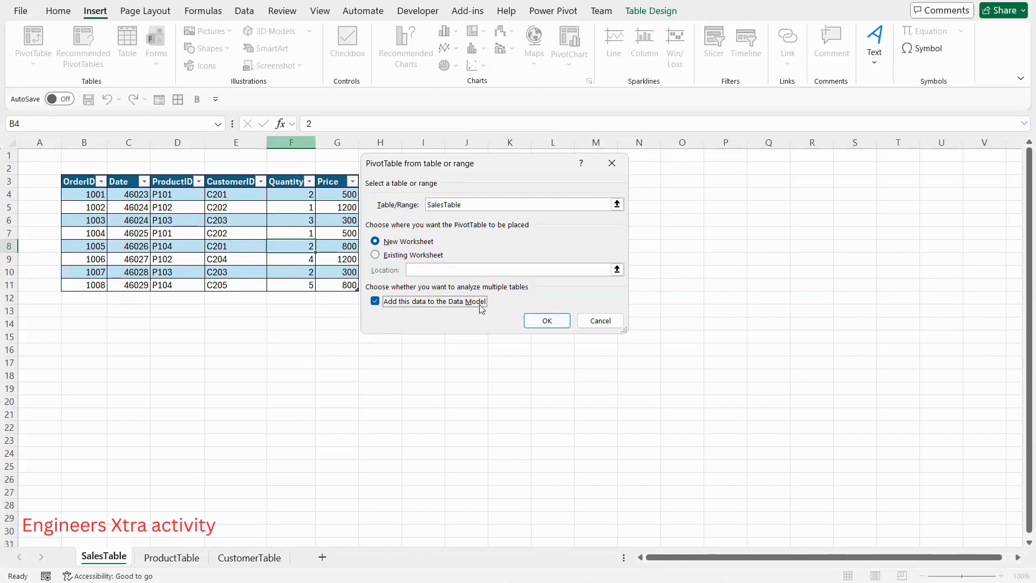
left_click(559, 324)
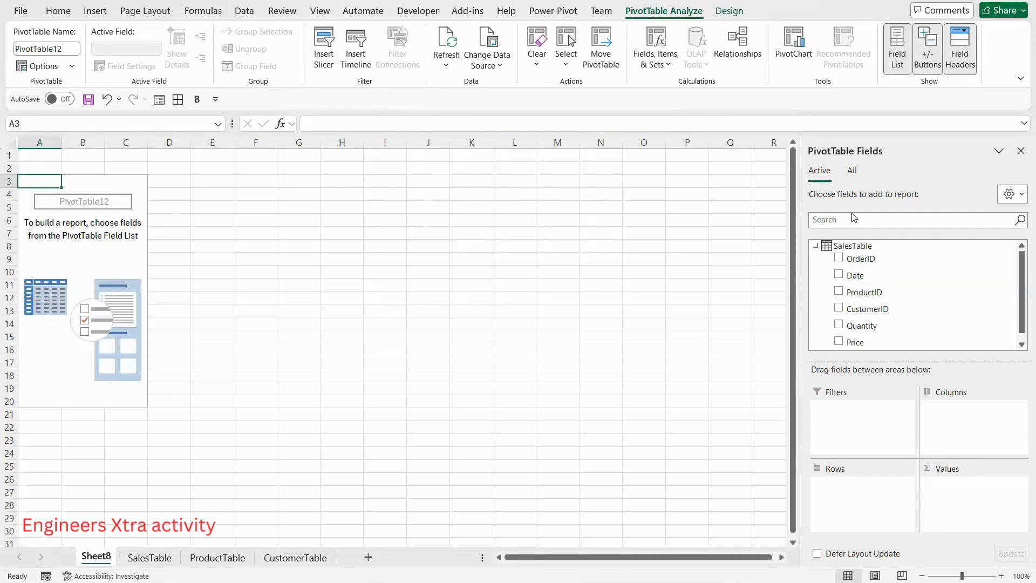
left_click(816, 246)
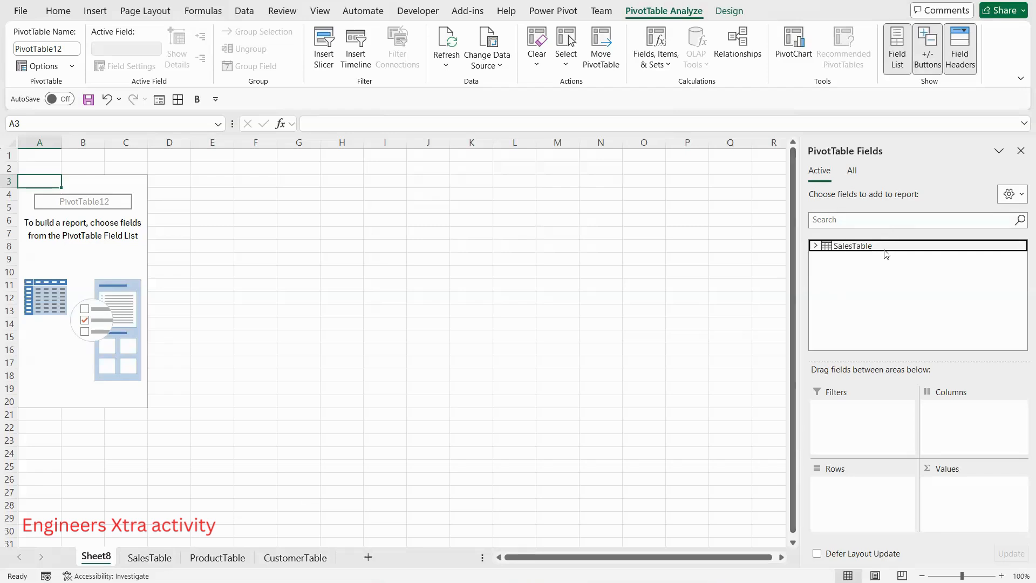
left_click(851, 170)
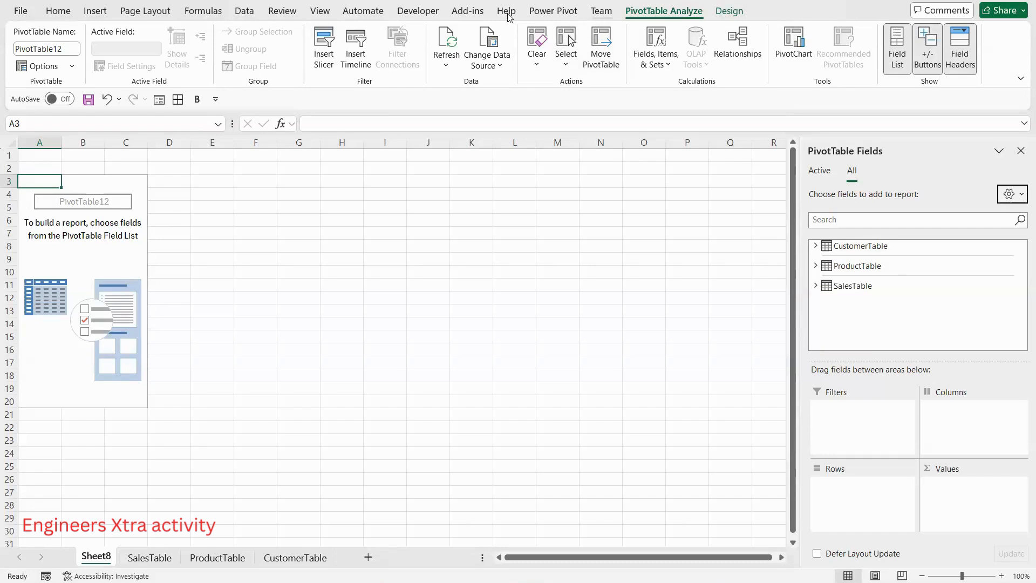
- Reopen the Data Model to inspect the sales data, and look at it in Diagram View
left_click(247, 13)
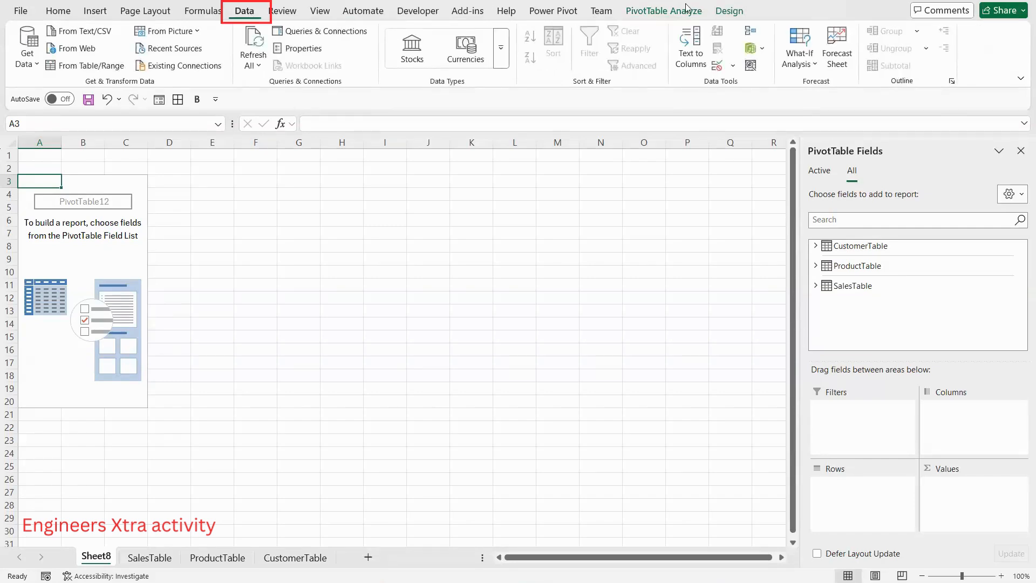
left_click(749, 50)
left_click(783, 74)
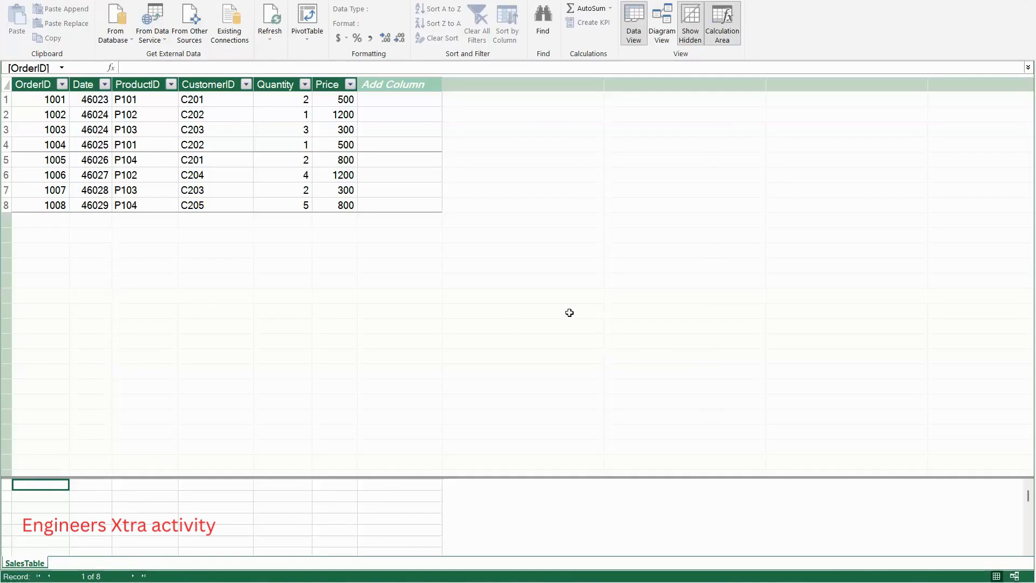
left_click(670, 22)
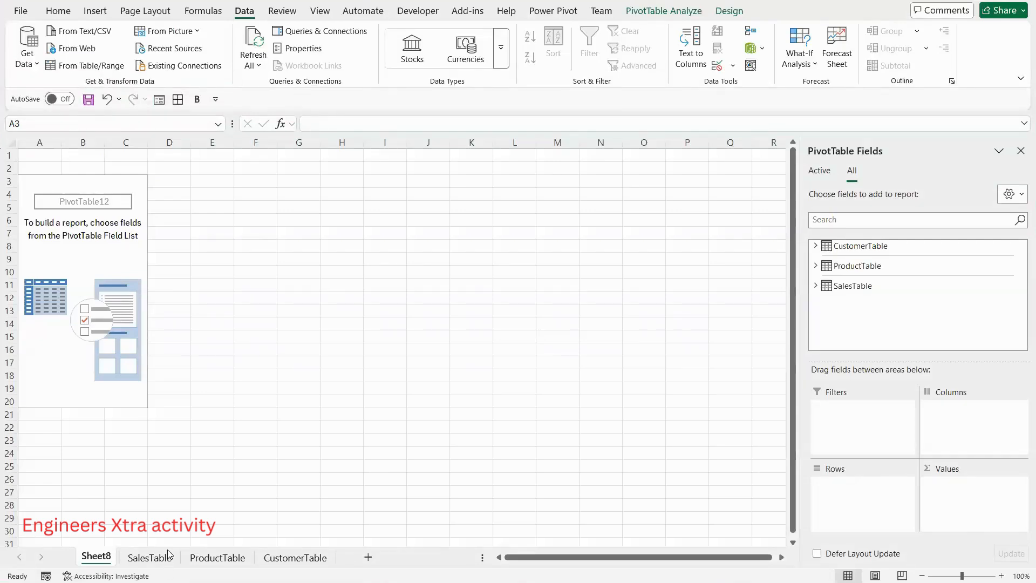
- Add the product table on the ProductTable sheet to the Data Model, then save and close the model window
left_click(217, 557)
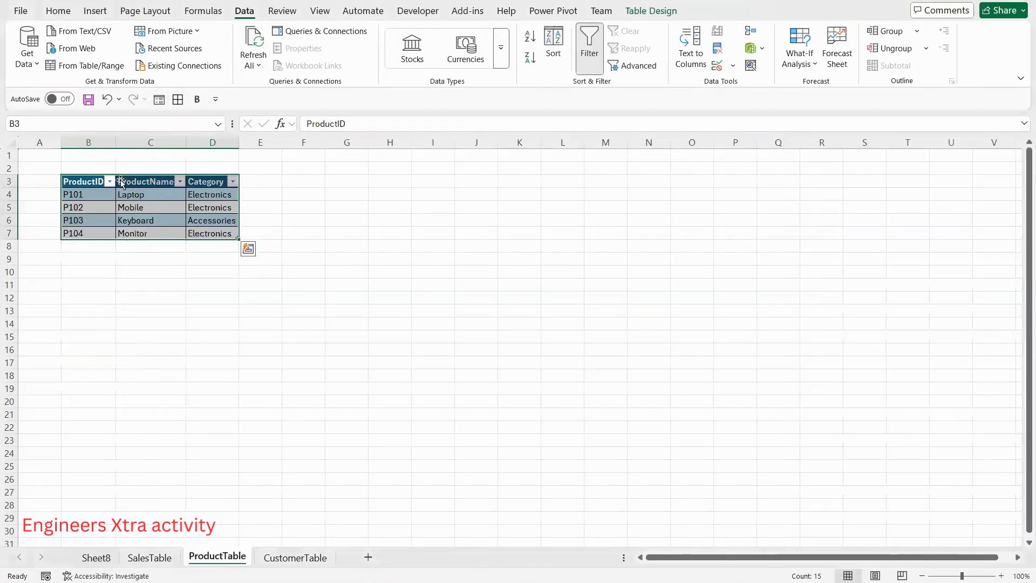
left_click(110, 209)
left_click_drag(88, 182, 234, 232)
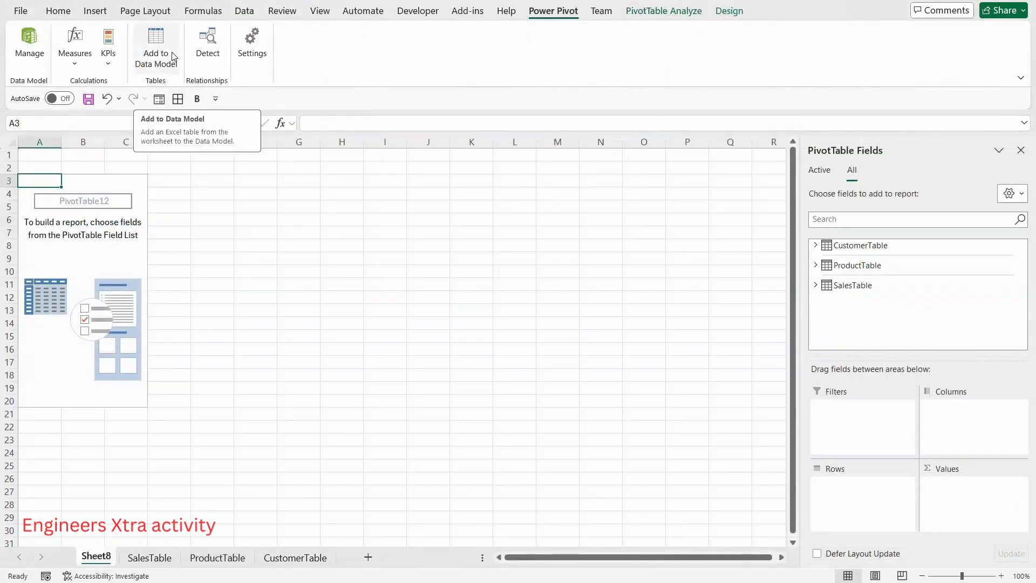
left_click(169, 45)
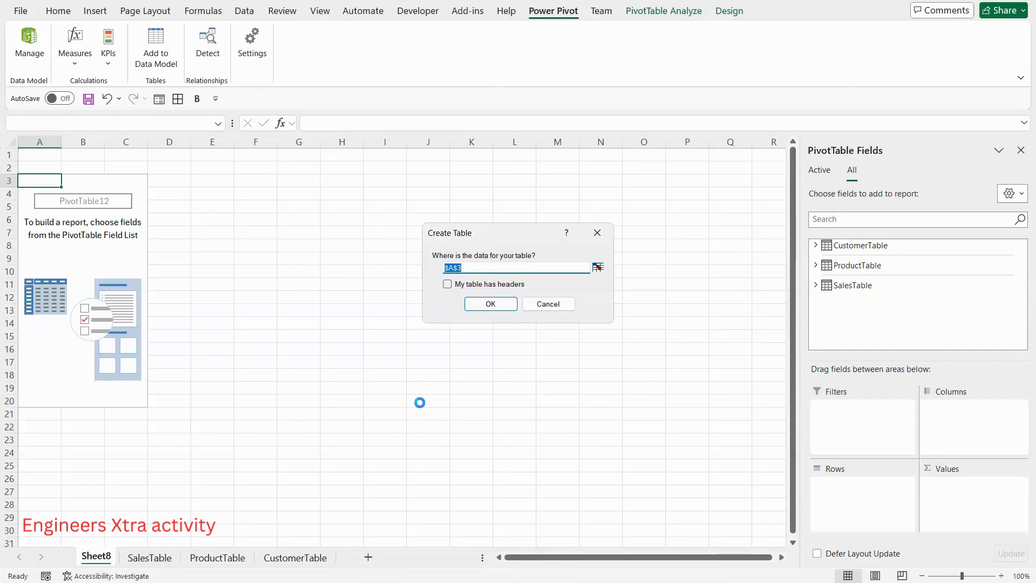
left_click(223, 557)
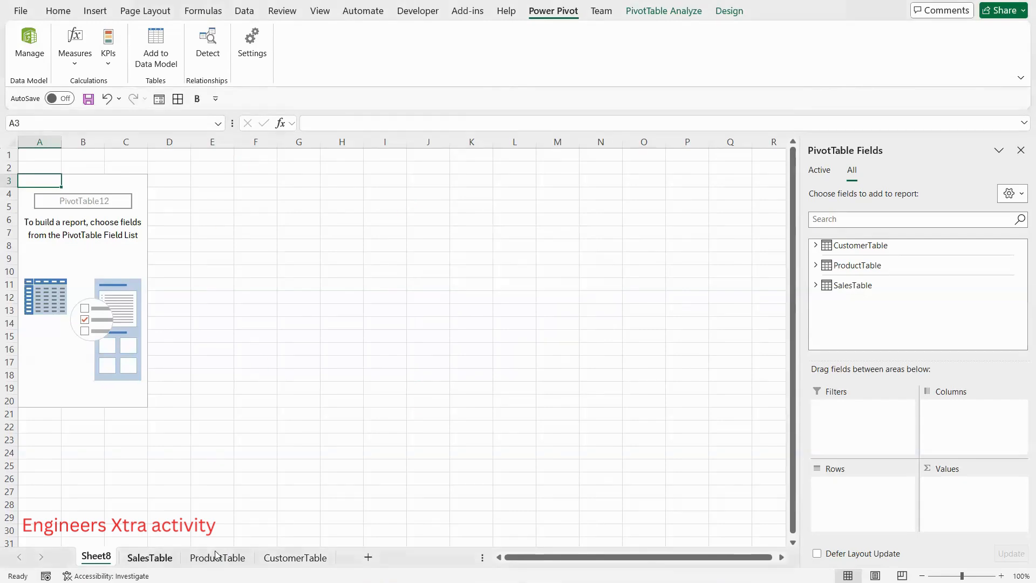
left_click(154, 51)
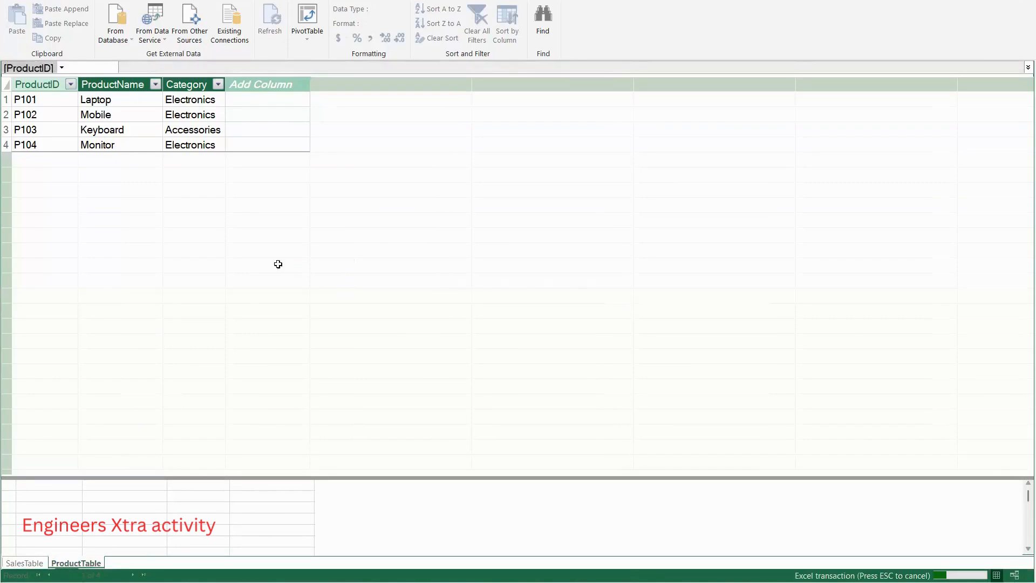
left_click(12, 1)
left_click(34, 19)
left_click(1020, 2)
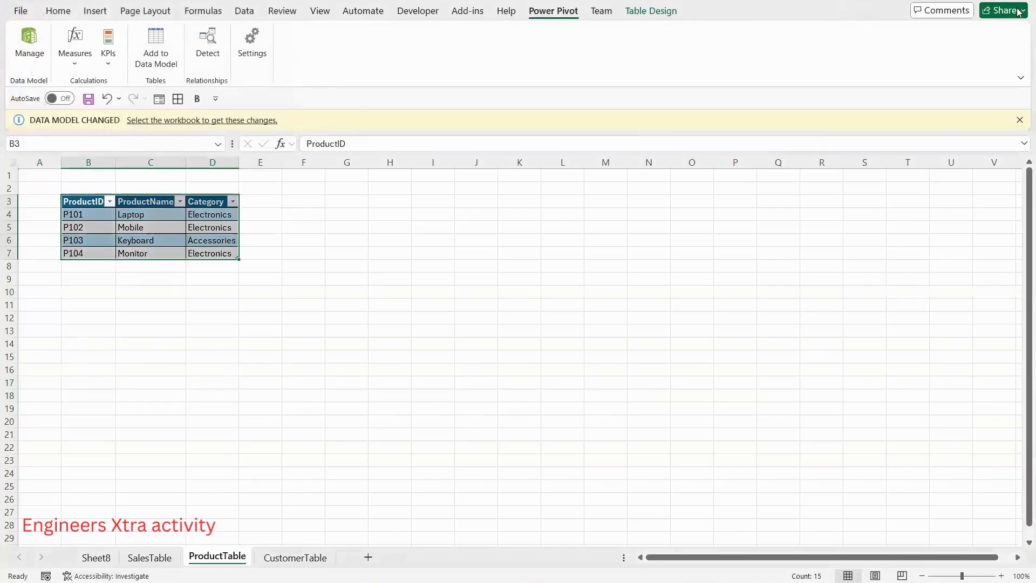
- Add the customer table on the CustomerTable sheet to the Data Model and save the model
left_click(292, 557)
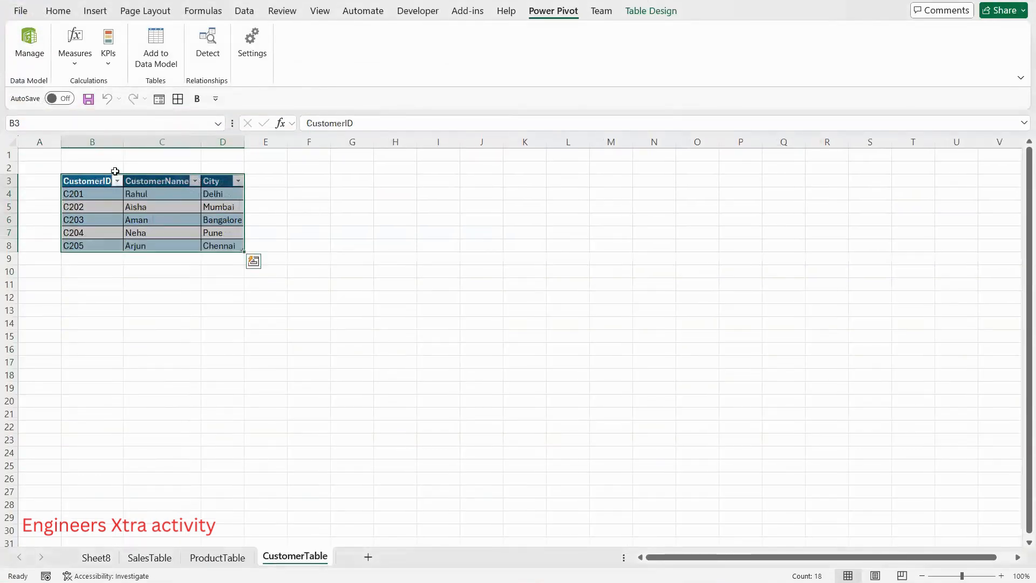
left_click(155, 48)
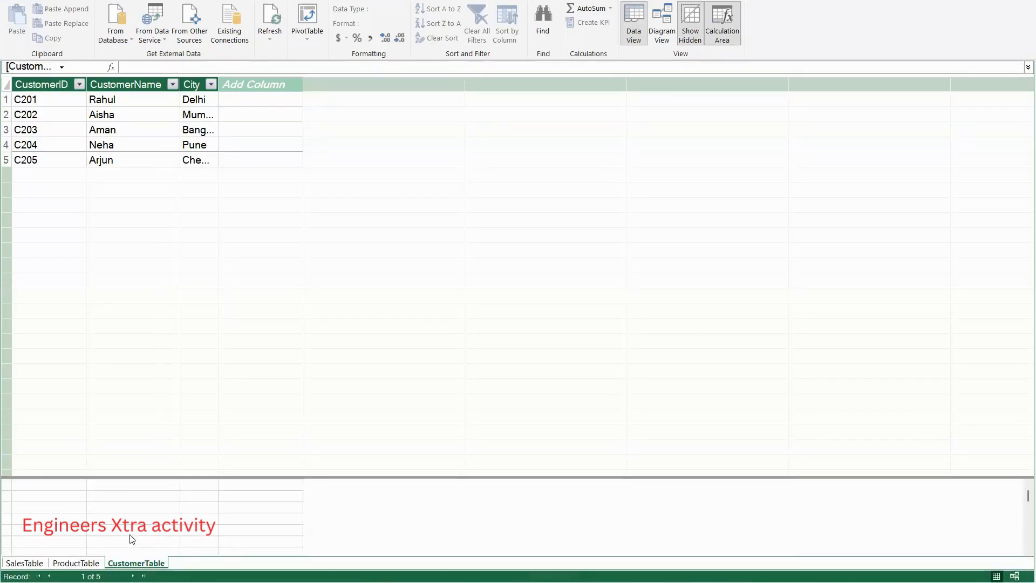
left_click(15, 0)
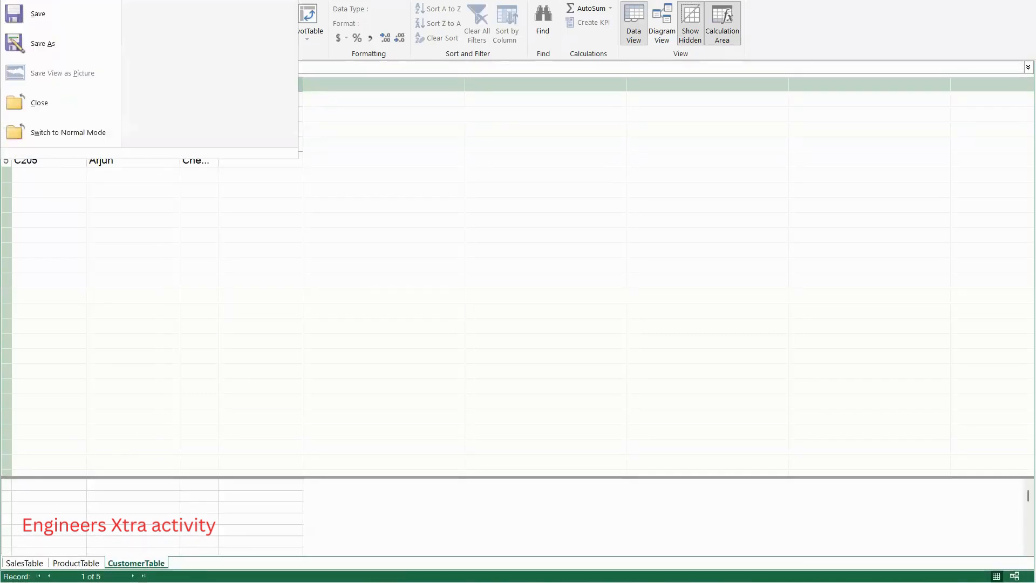
left_click(44, 15)
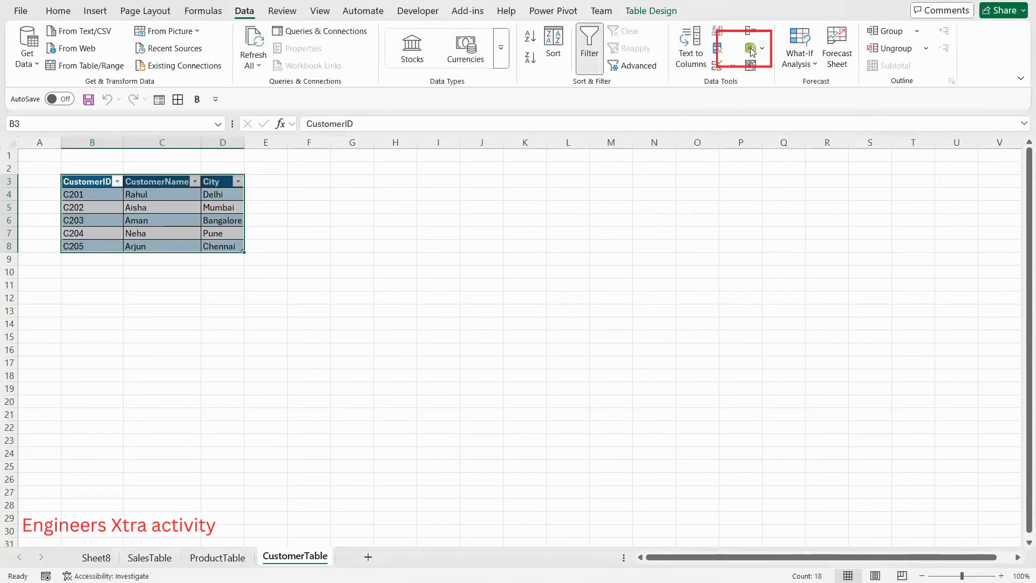
- Show the Data Model in Diagram View, enlarge the SalesTable box to fit all its fields, and save the model
left_click(755, 50)
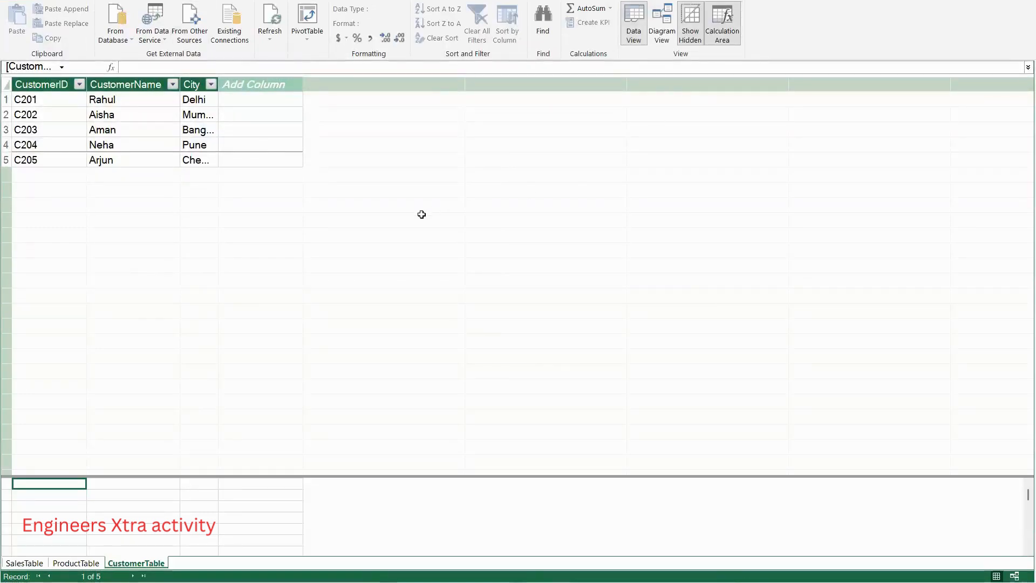
left_click(661, 31)
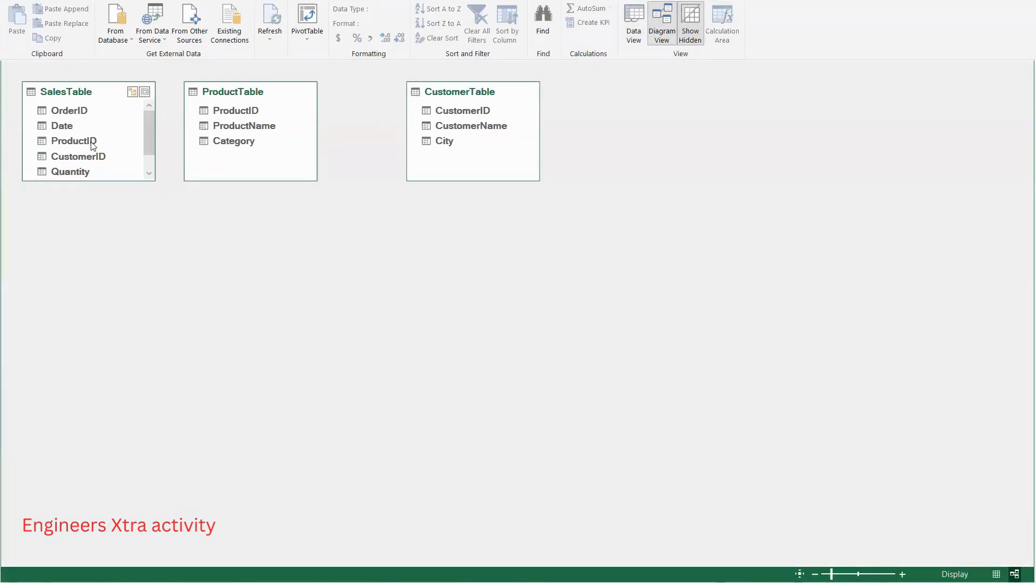
left_click_drag(123, 180, 123, 258)
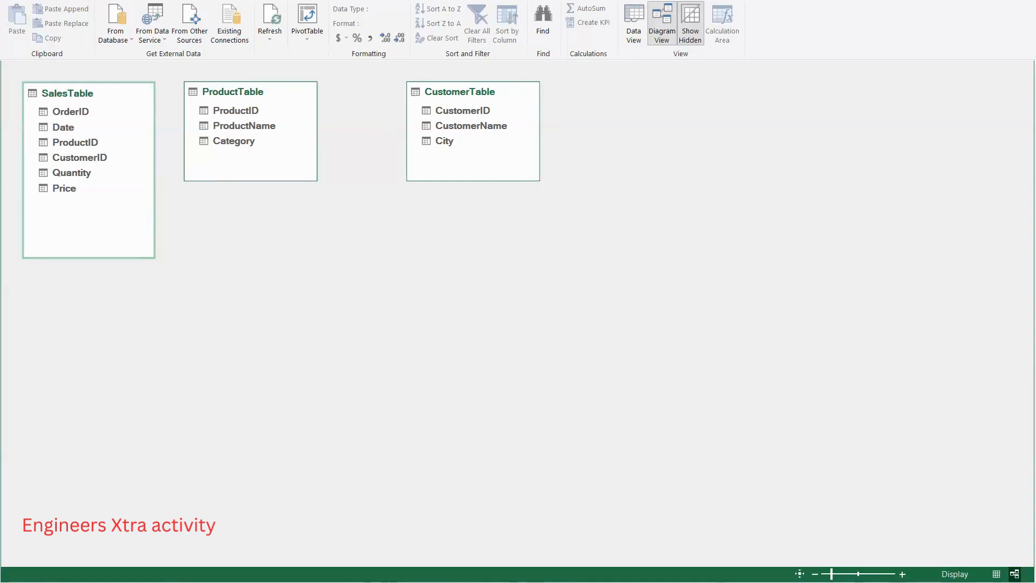
left_click(20, 1)
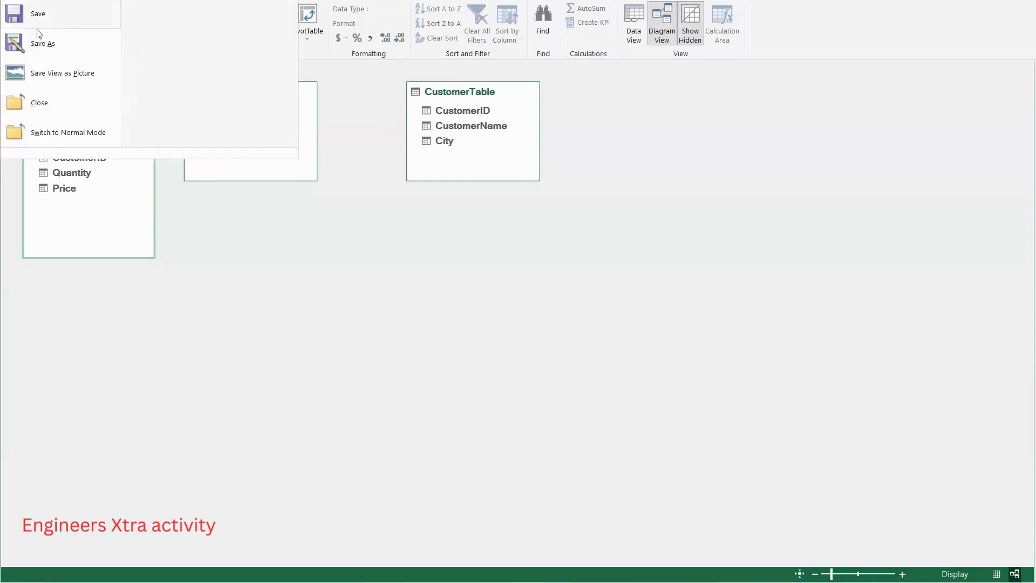
left_click(42, 12)
left_click(1022, 1)
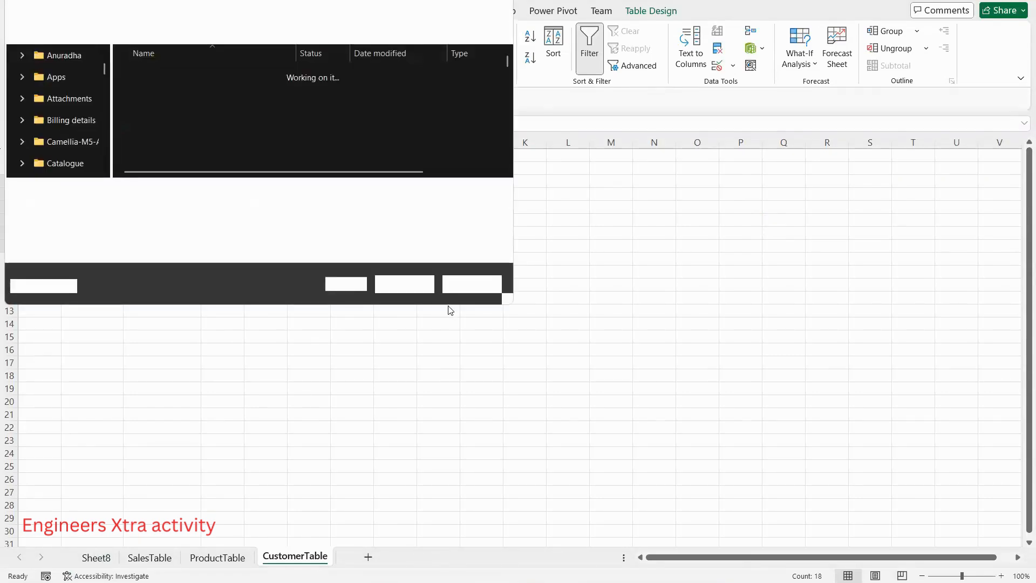
key("Escape")
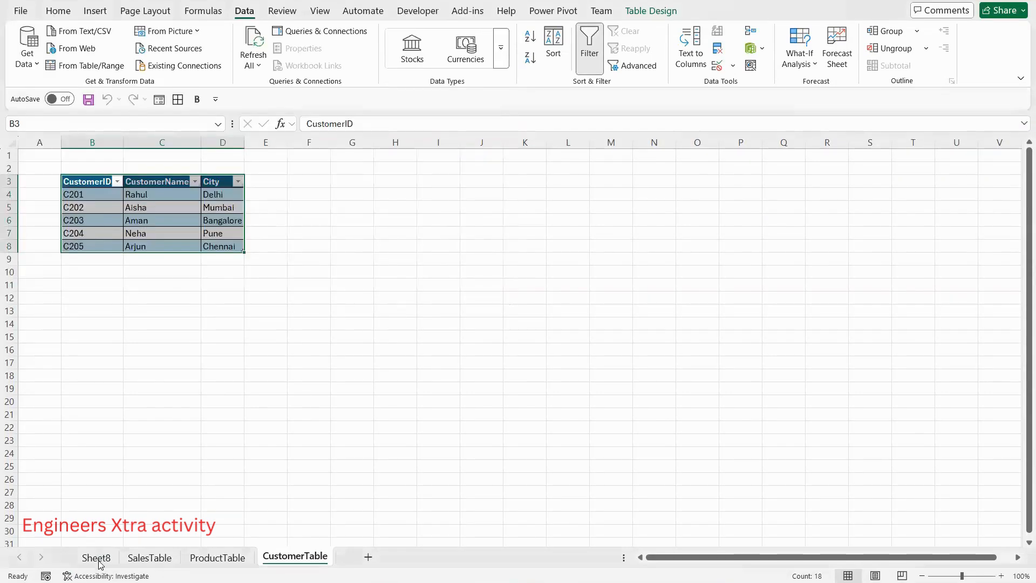
- Expand the tables in the field list of the Sheet8 PivotTable and place ProductName from ProductTable in Rows
left_click(97, 556)
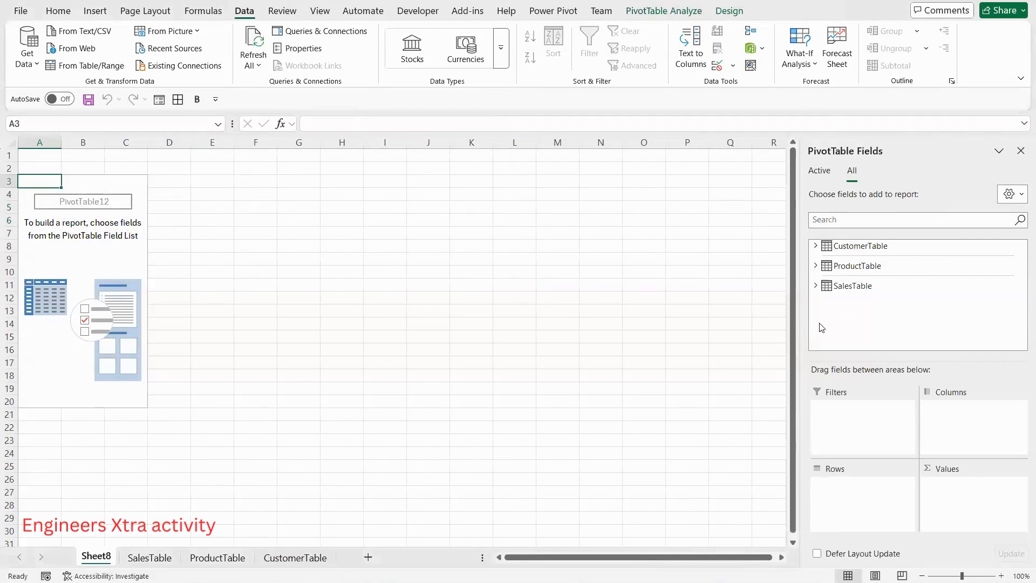
left_click(815, 246)
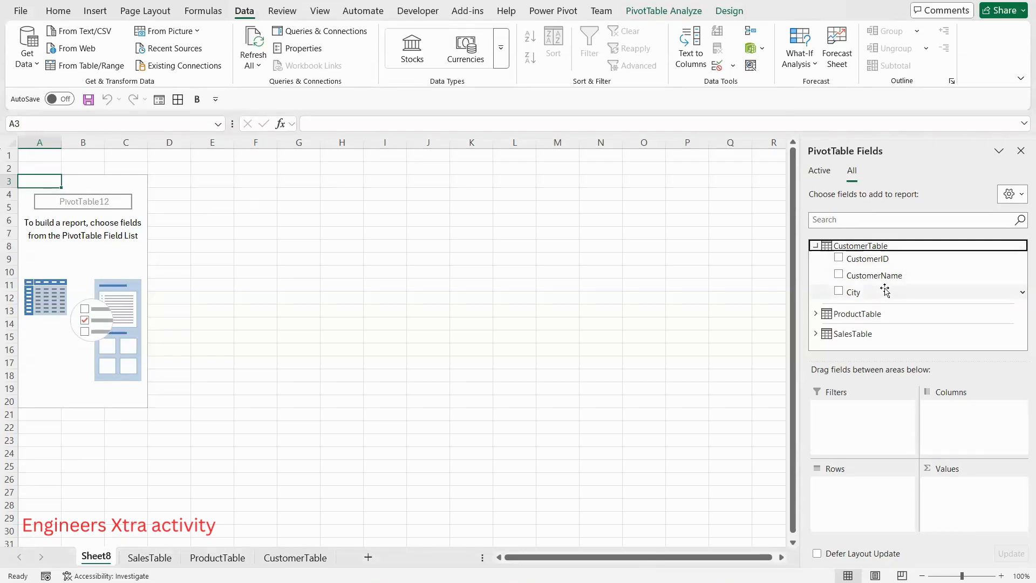
left_click(815, 334)
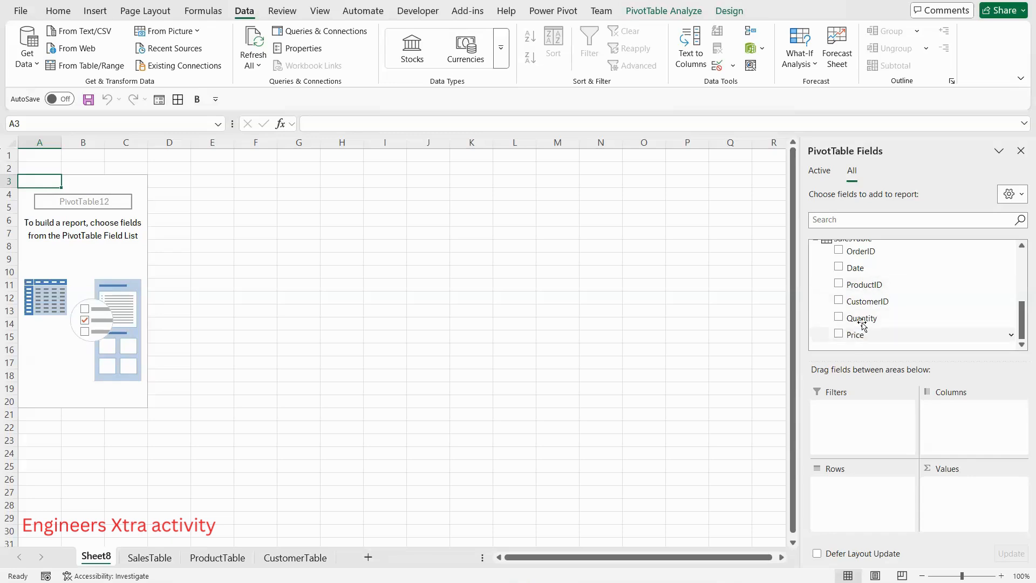
scroll(860, 318, "up", 3)
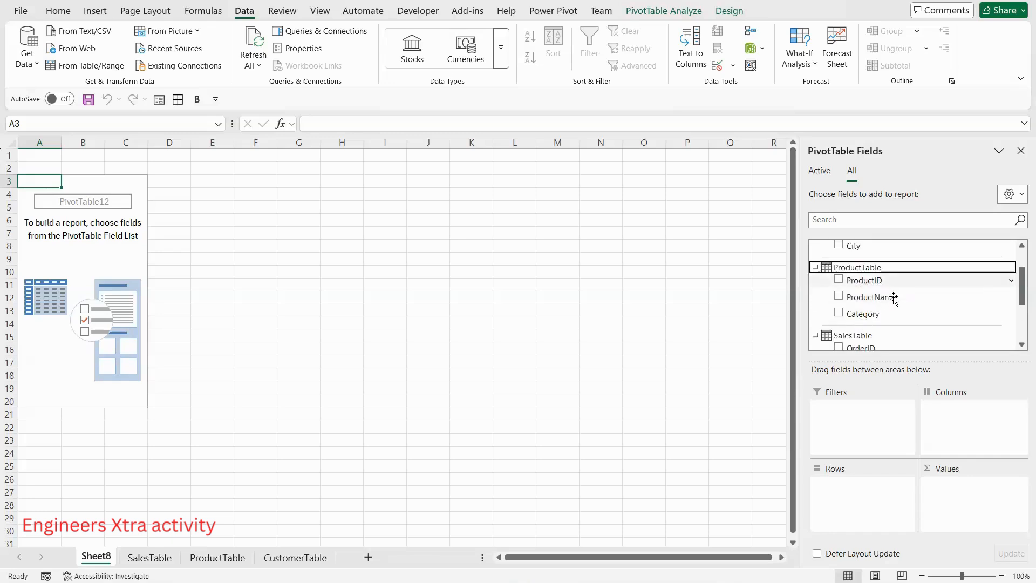
left_click_drag(874, 300, 865, 484)
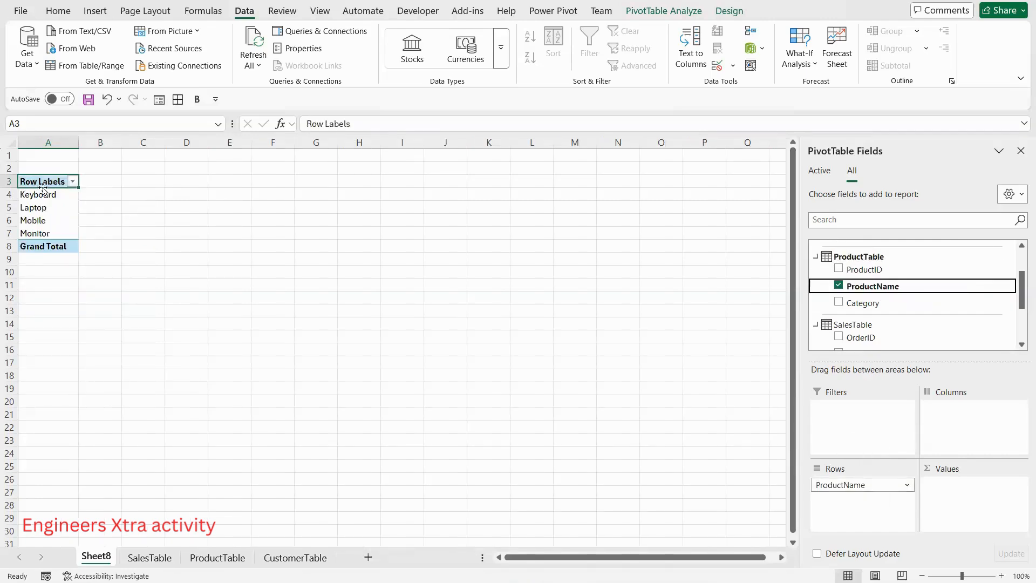
- Add Price from SalesTable to the PivotTable's Values as a sum
left_click_drag(35, 182, 38, 238)
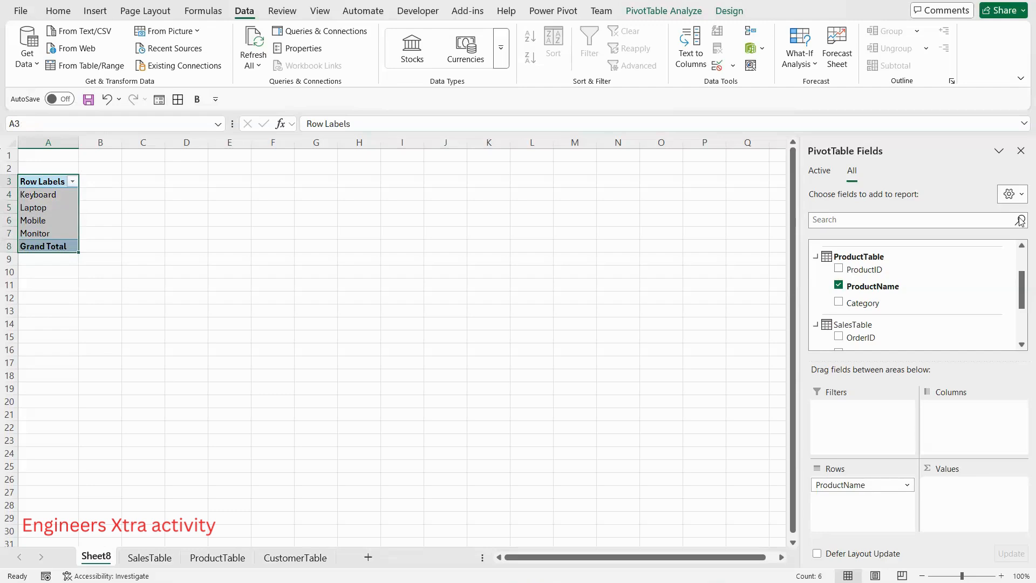
scroll(875, 293, "down", 2)
scroll(914, 286, "up", 2)
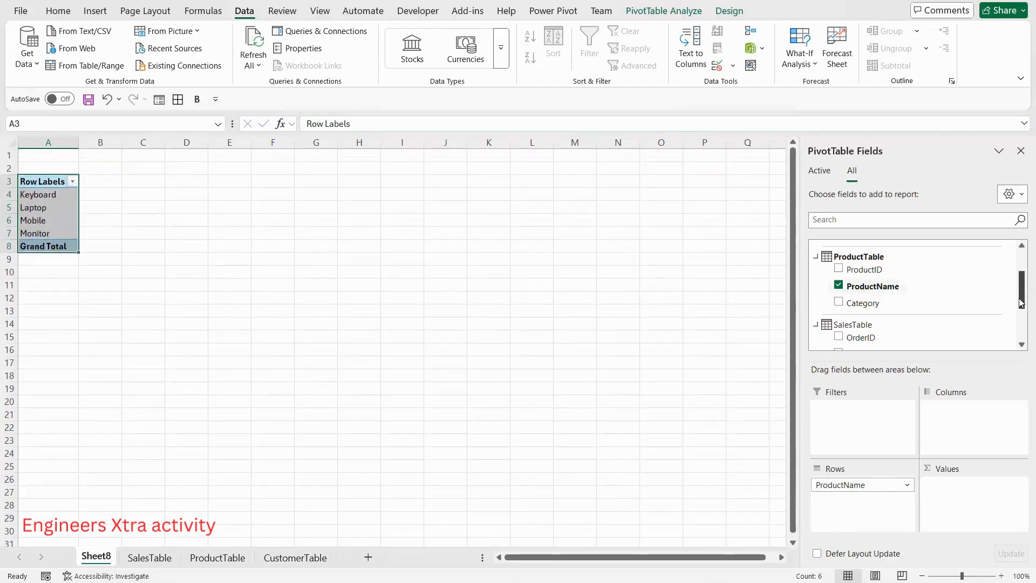
scroll(885, 326, "down", 3)
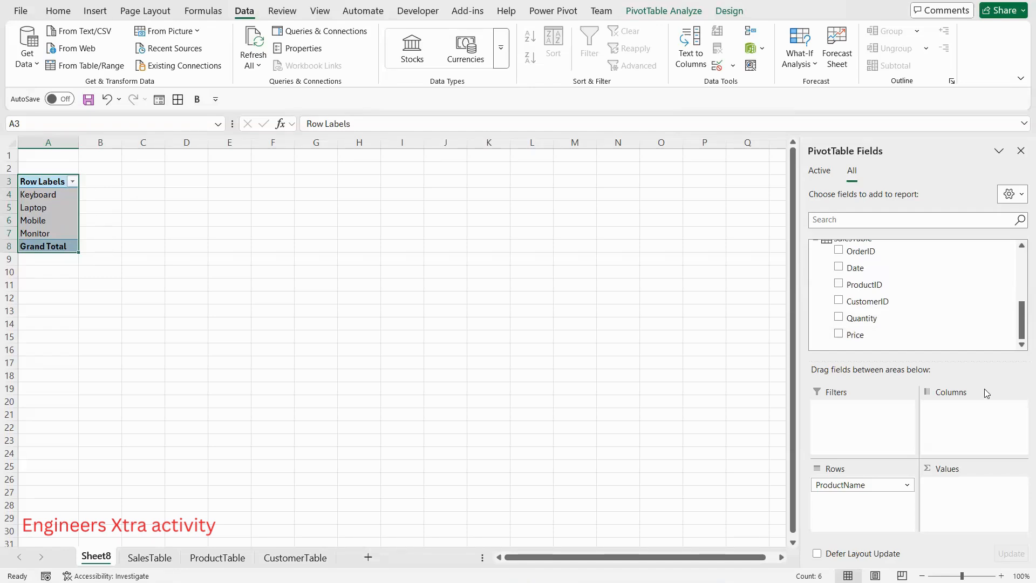
mouse_move(858, 345)
left_mouse_down()
mouse_move(869, 341)
mouse_move(955, 486)
left_mouse_up()
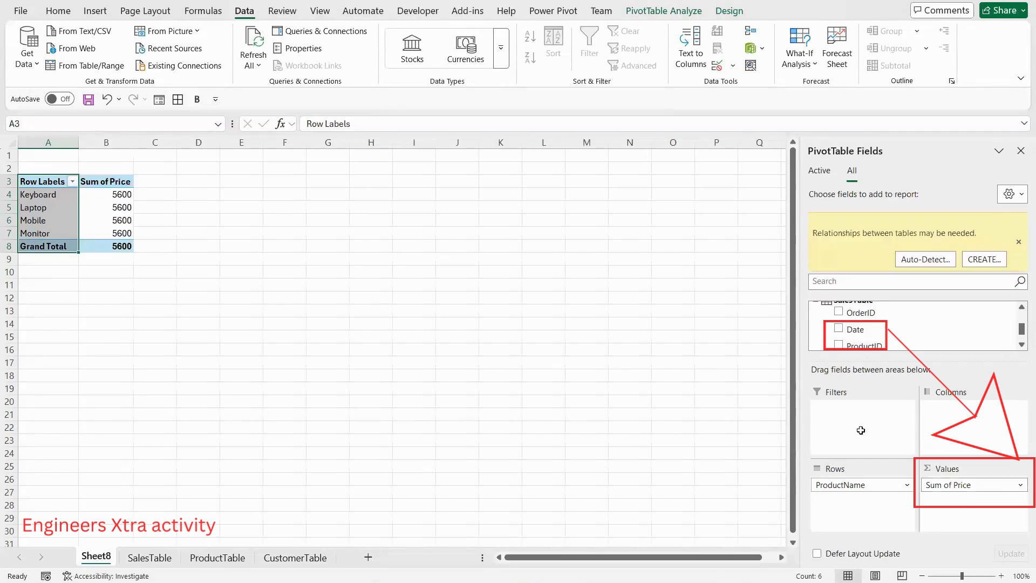
- Auto-detect the missing relationship between the PivotTable's tables, and review it in the Manage Relationships list
mouse_move(56, 183)
left_mouse_down()
mouse_move(111, 229)
mouse_move(110, 244)
left_mouse_up()
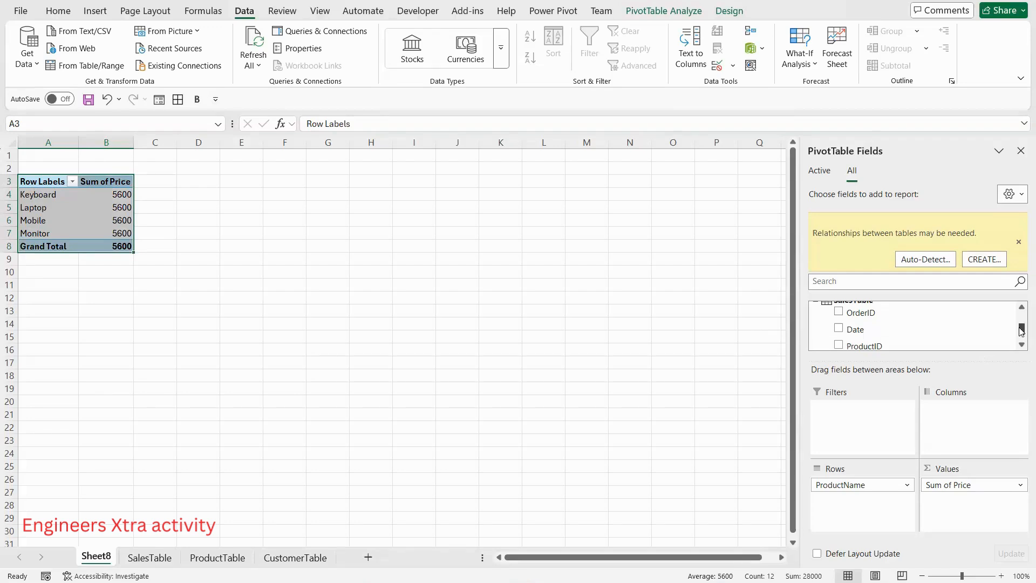
left_click(112, 193)
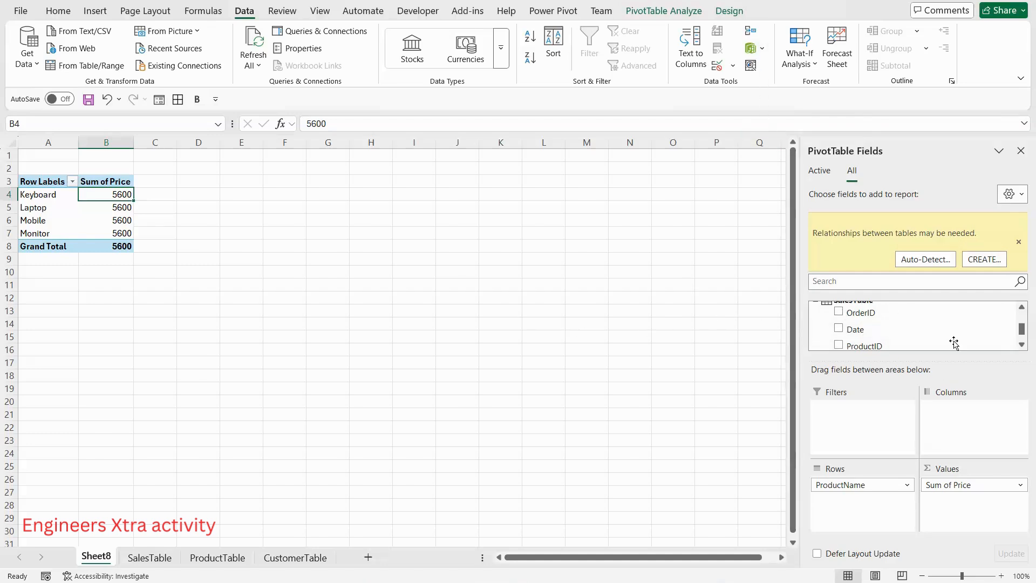
left_click(936, 262)
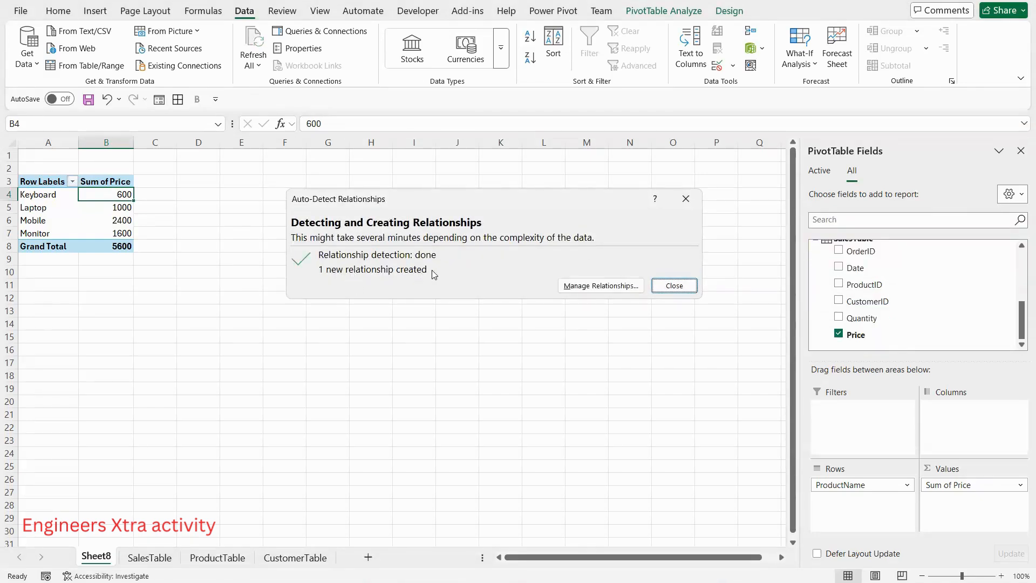
left_click(621, 286)
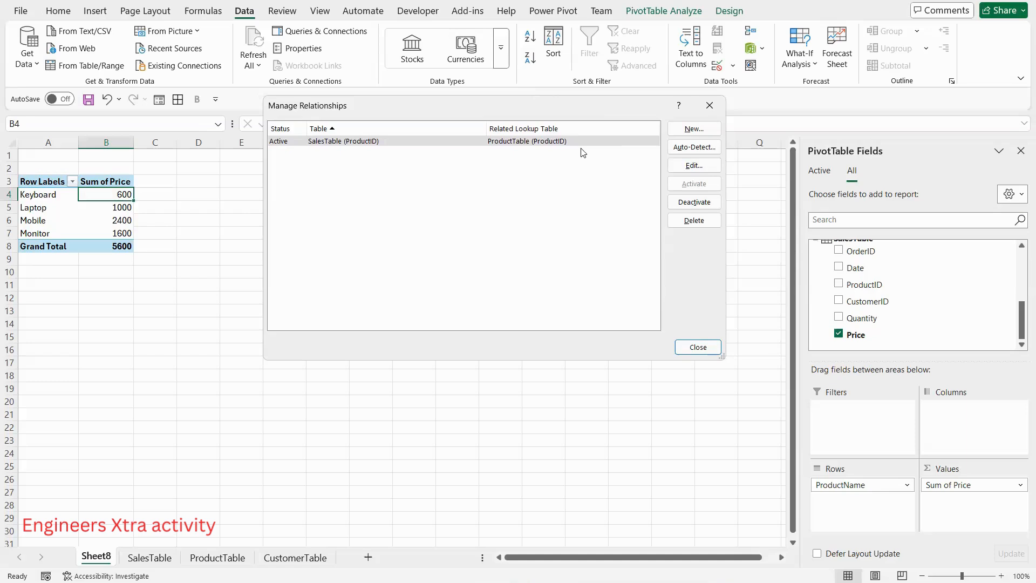
left_click(698, 345)
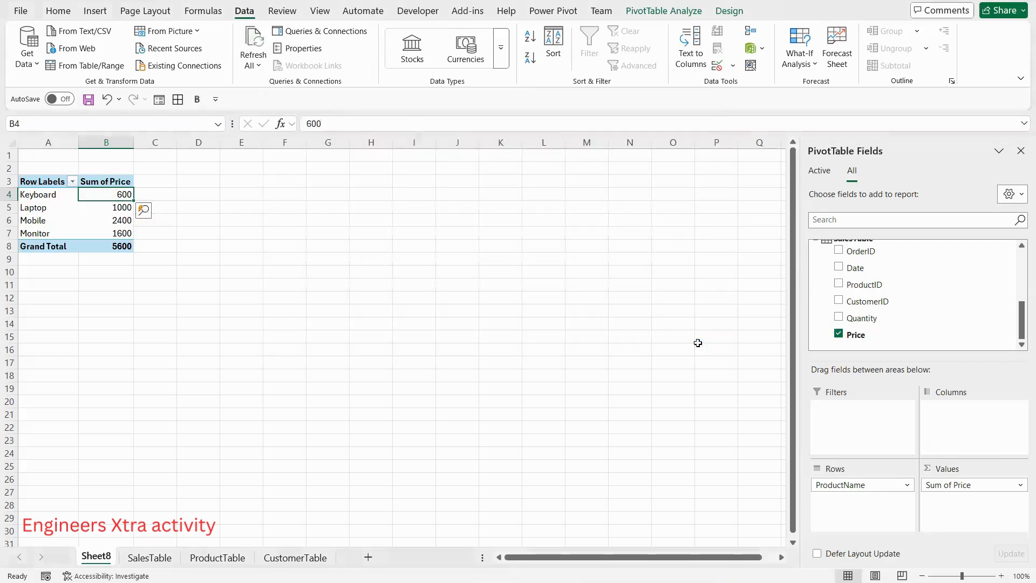
- Check the product price sums and inspect the link between SalesTable and ProductTable in the Data Model's Diagram View
left_click_drag(102, 193, 104, 237)
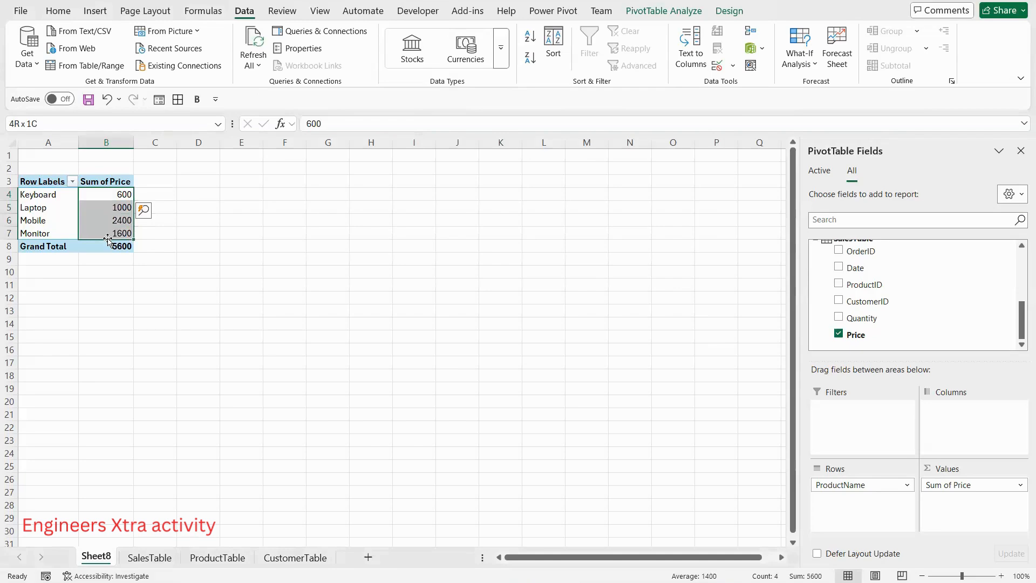
mouse_move(116, 215)
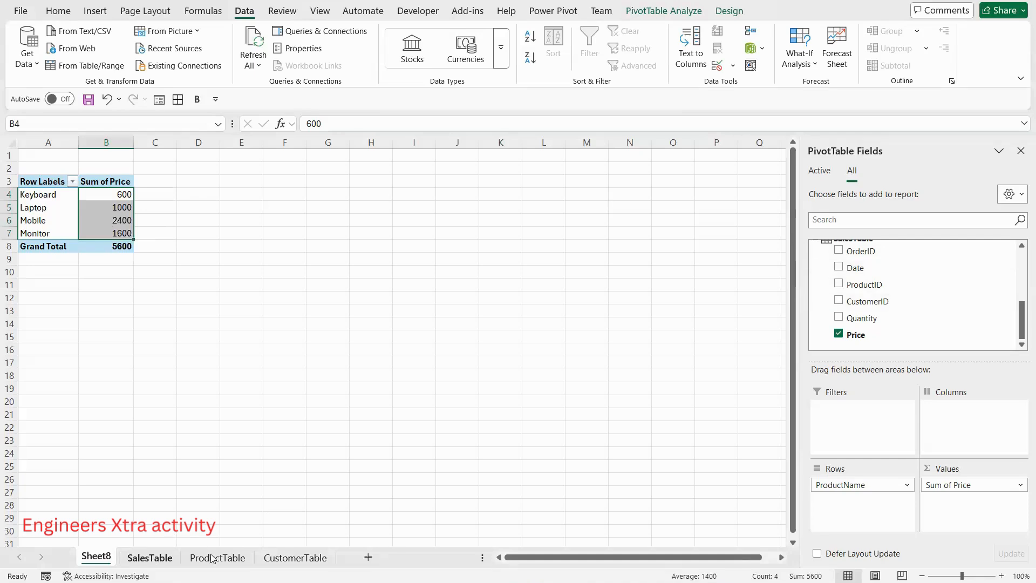
left_click(749, 53)
left_click(775, 69)
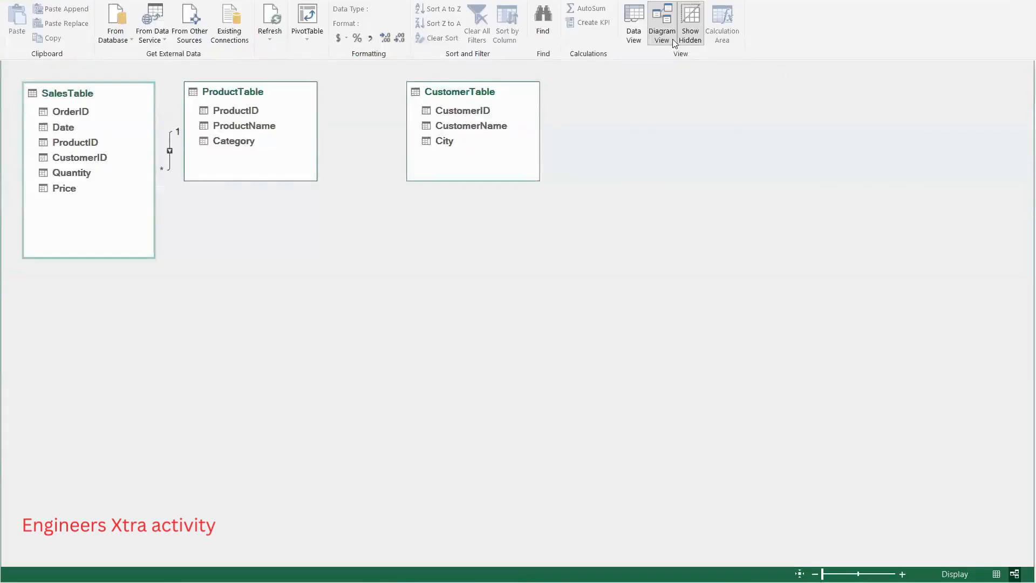
left_click(172, 151)
left_click(427, 582)
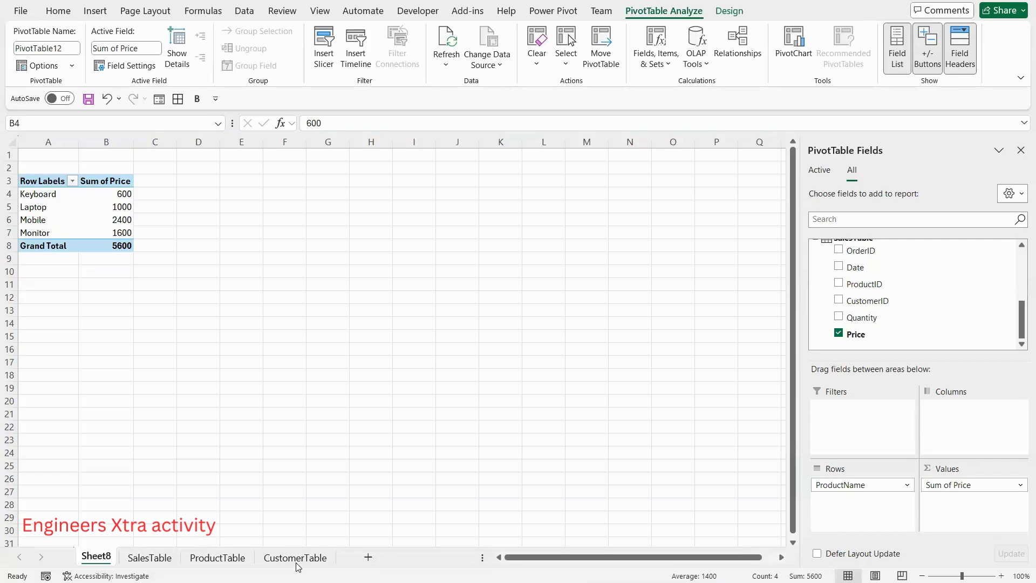
- Copy the product PivotTable in A3:B8 and paste it at cell D3 of Sheet8
left_click_drag(57, 186, 124, 245)
key("ctrl+c")
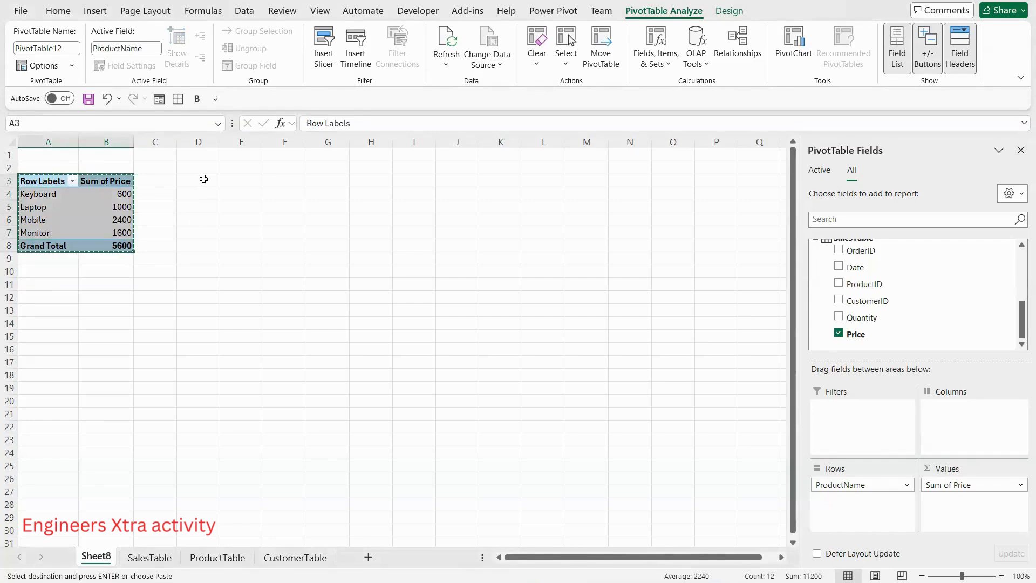
left_click(204, 178)
key("ctrl+v")
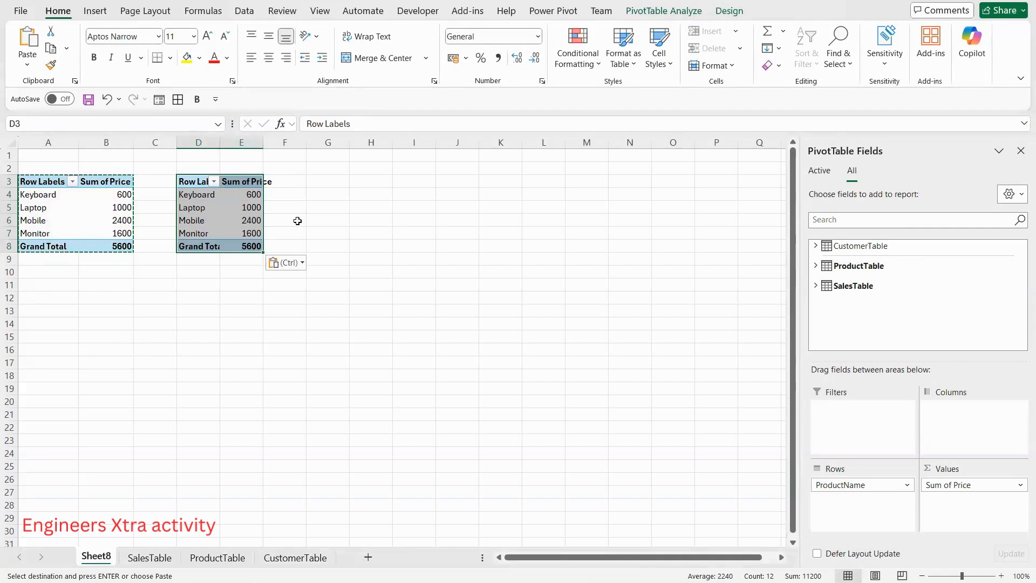
- Replace ProductName with CustomerName from CustomerTable in the Rows of the pasted PivotTable
left_click(241, 194)
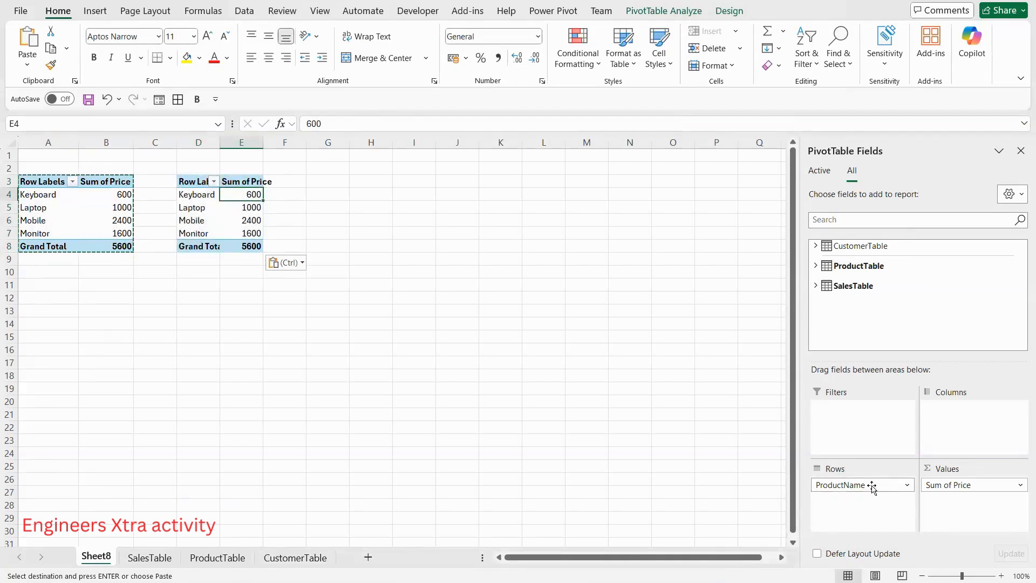
left_click(815, 246)
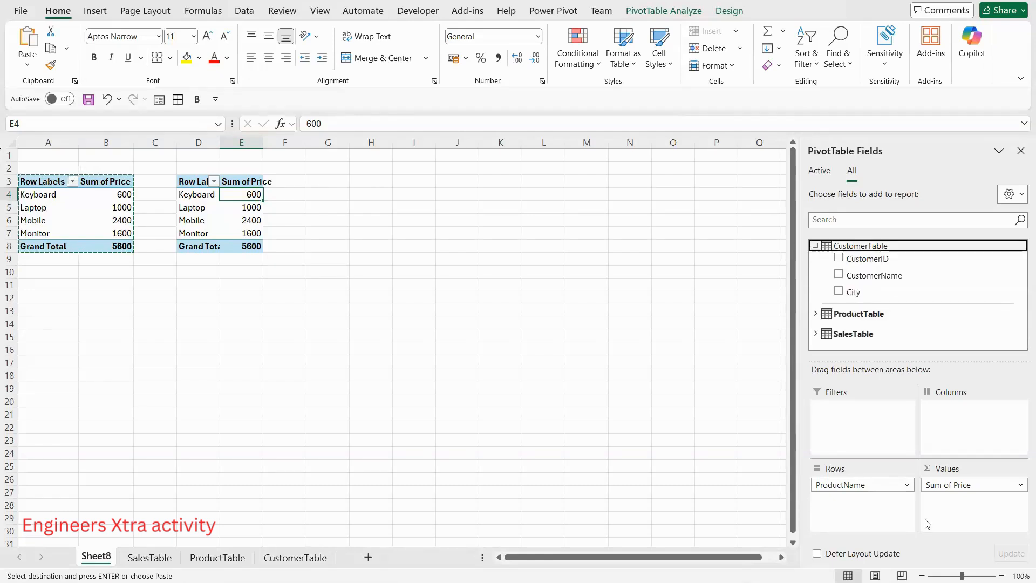
left_click_drag(881, 484, 908, 316)
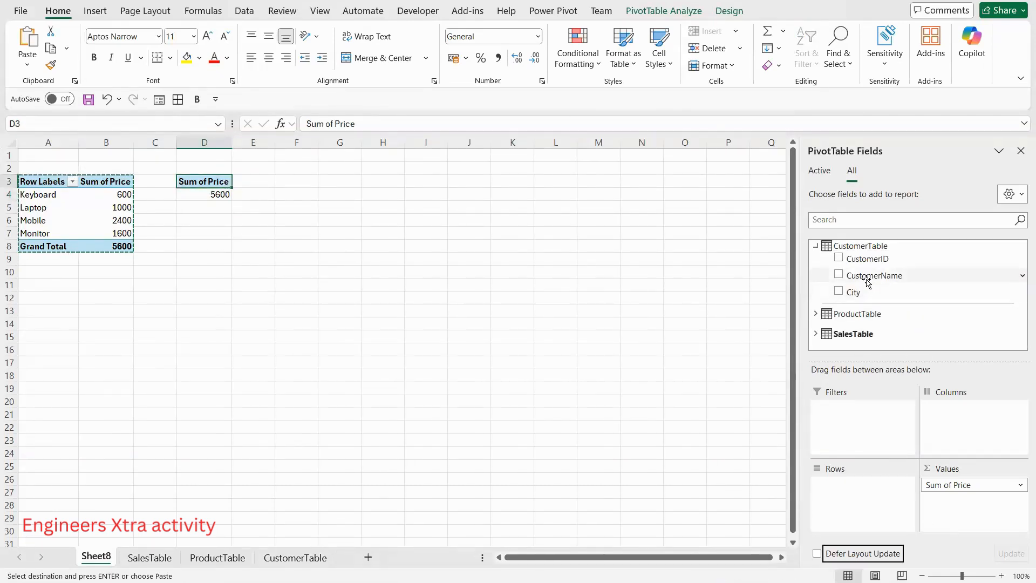
left_click_drag(871, 276, 856, 488)
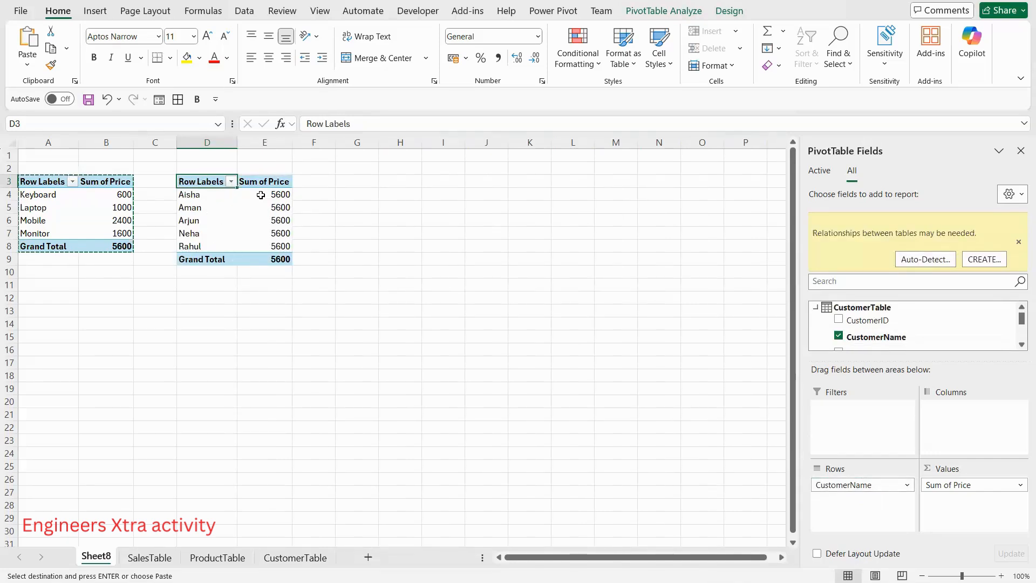
key("Escape")
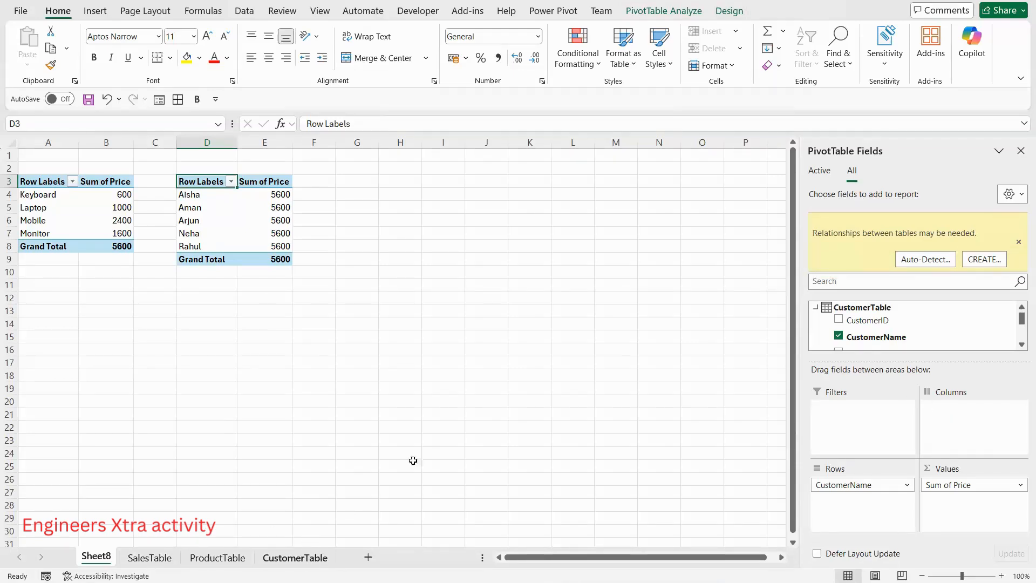
- Auto-detect the relationship between SalesTable and CustomerTable, and review it in the Manage Relationships list
left_click(924, 259)
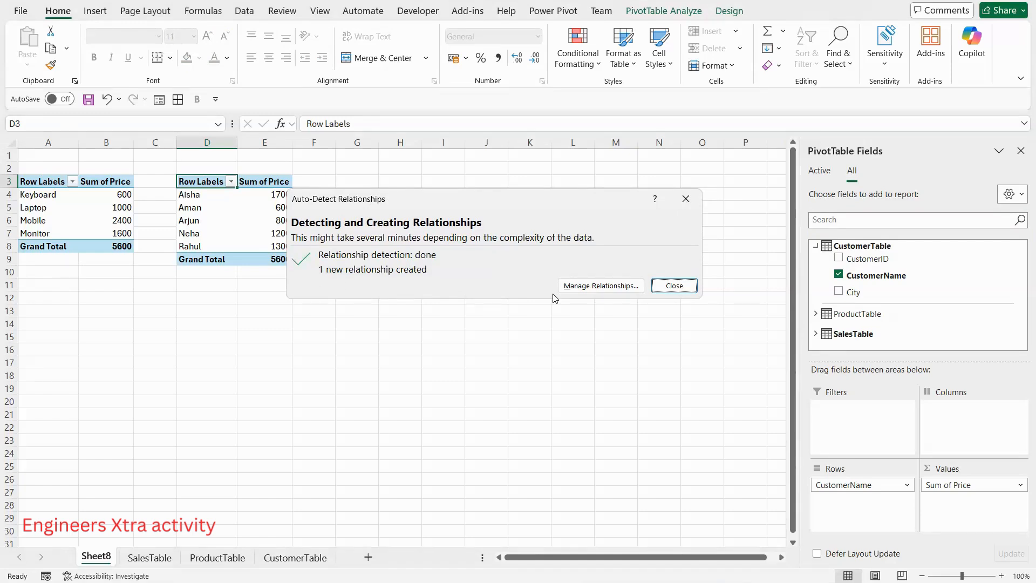
left_click(572, 285)
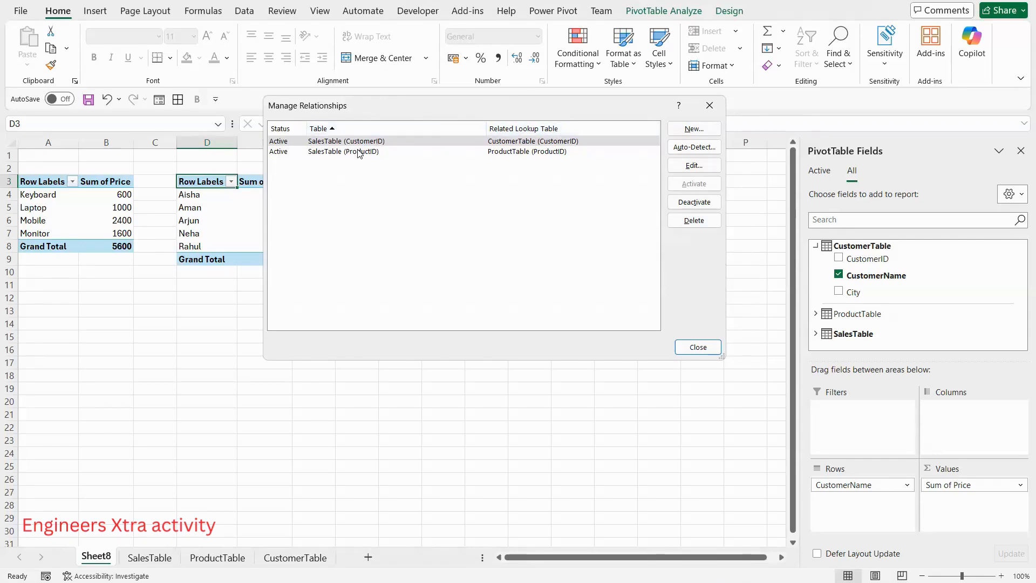
left_click(684, 348)
- Check the customer price sums and inspect the links among all three tables in the Data Model's Diagram View
left_click_drag(265, 194, 279, 243)
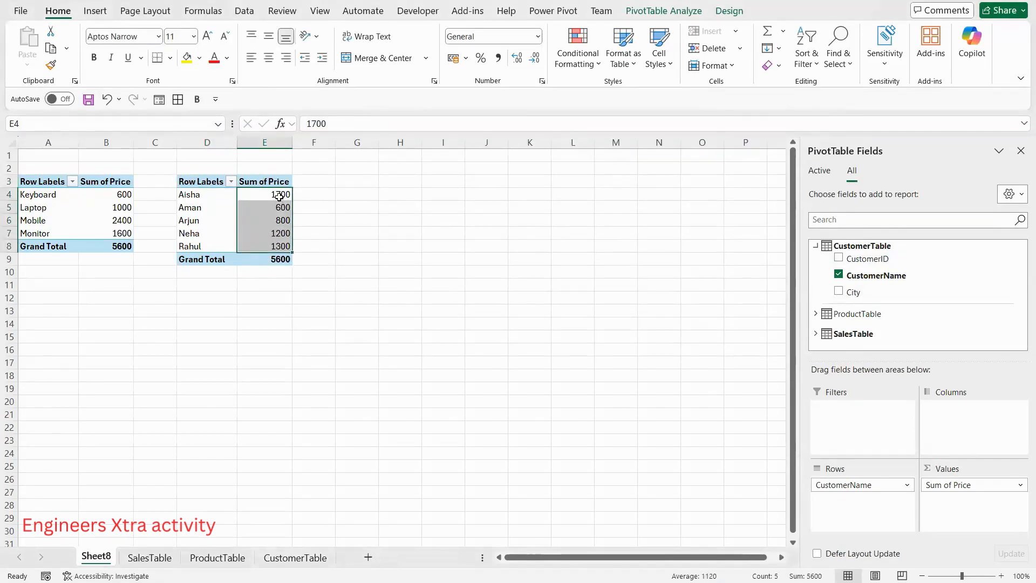
left_click(256, 194)
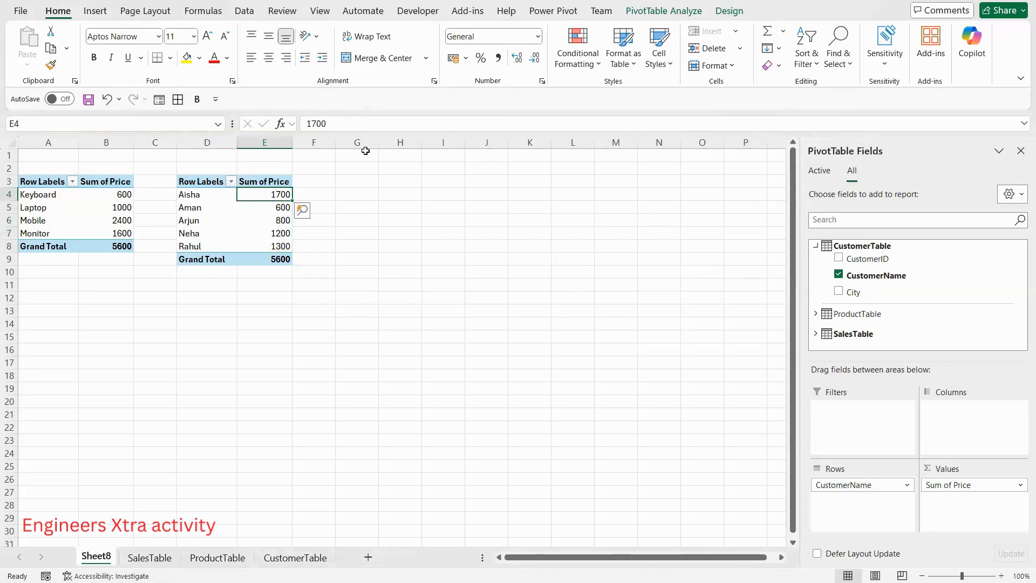
left_click(246, 11)
left_click(757, 50)
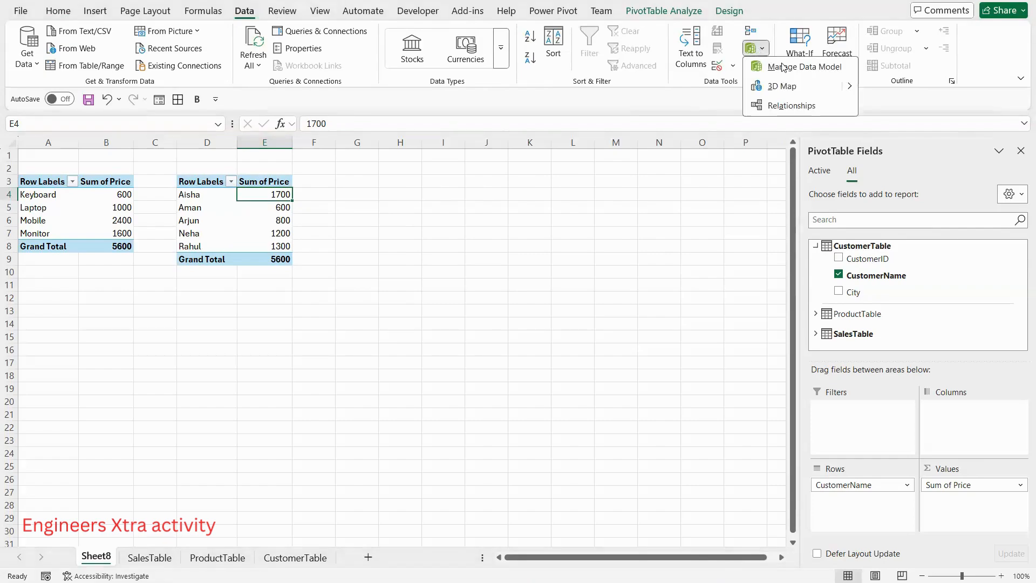
left_click(799, 68)
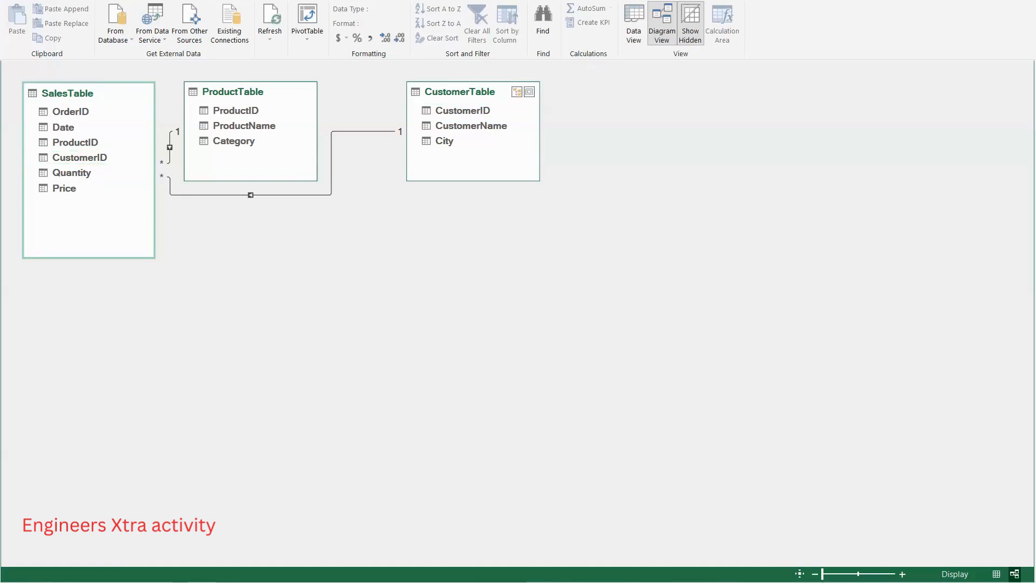
mouse_move(559, 581)
left_click(626, 534)
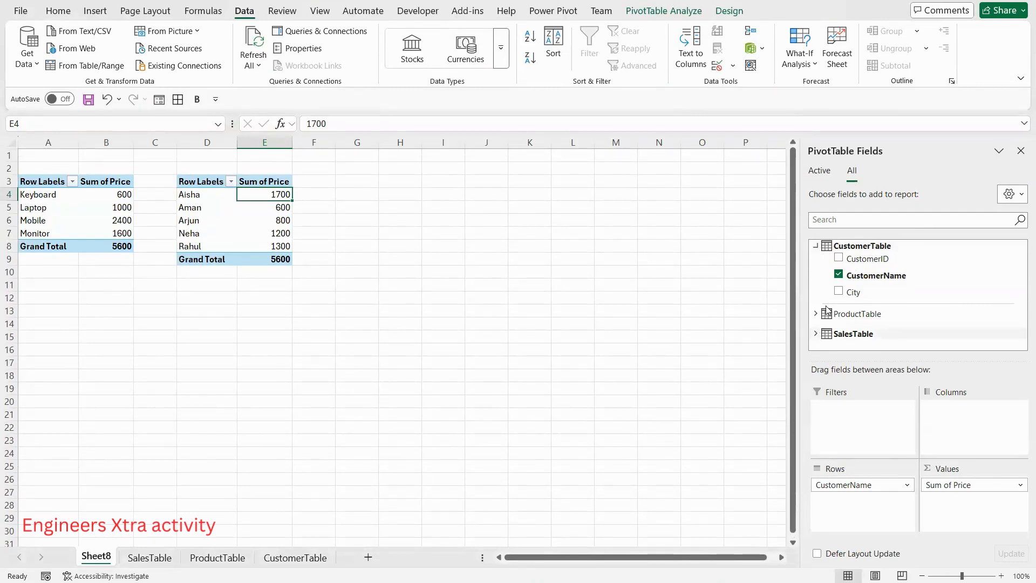
- Start a new Power Pivot measure in SalesTable and name it count-total
left_click(815, 246)
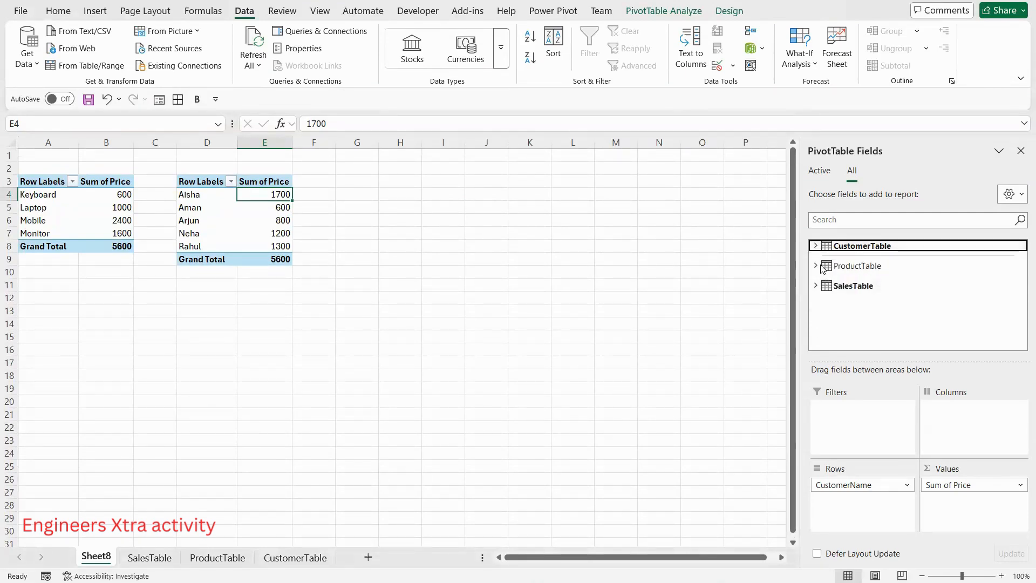
left_click(815, 286)
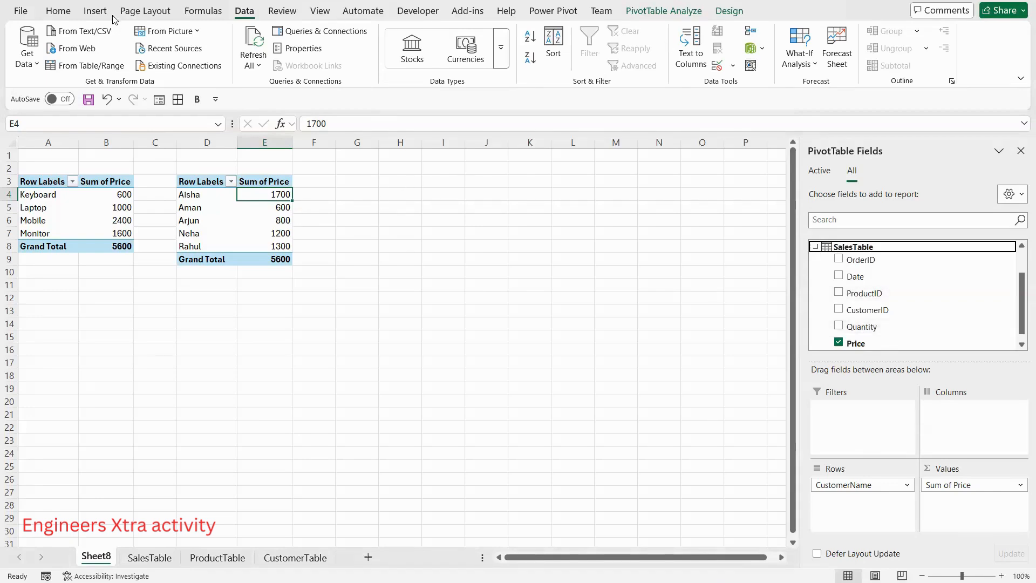
left_click(95, 11)
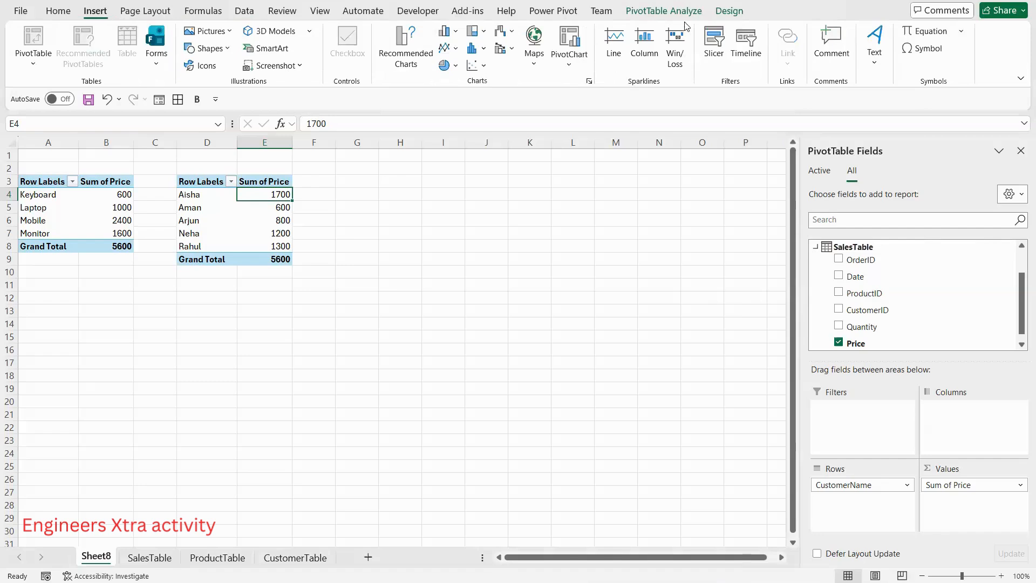
left_click(564, 15)
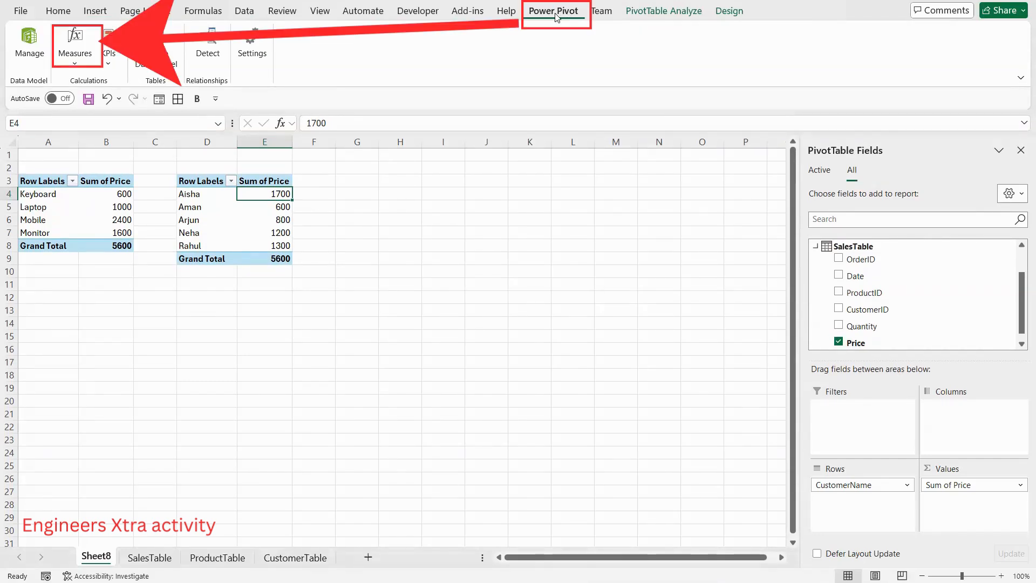
left_click(73, 66)
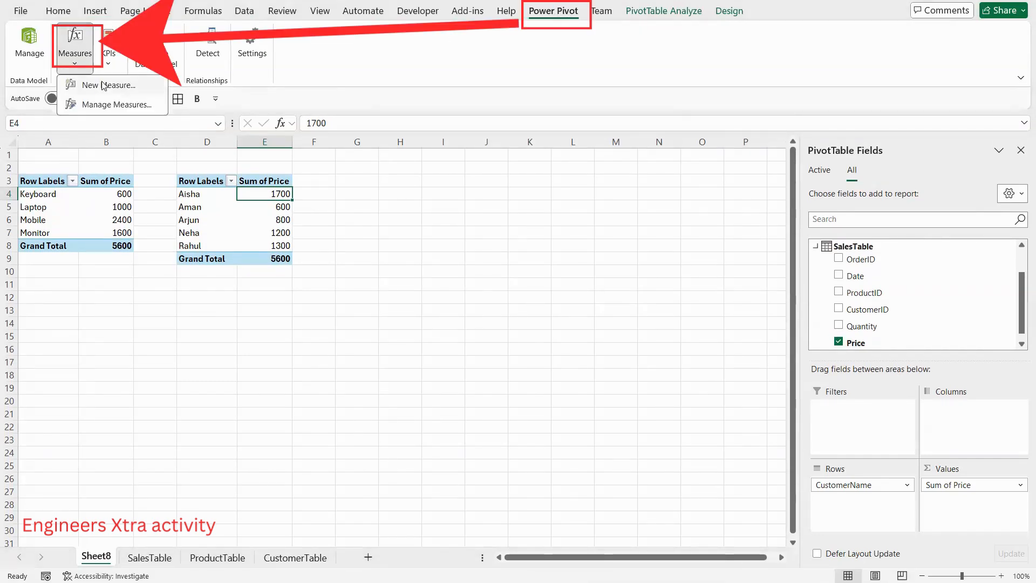
left_click(98, 81)
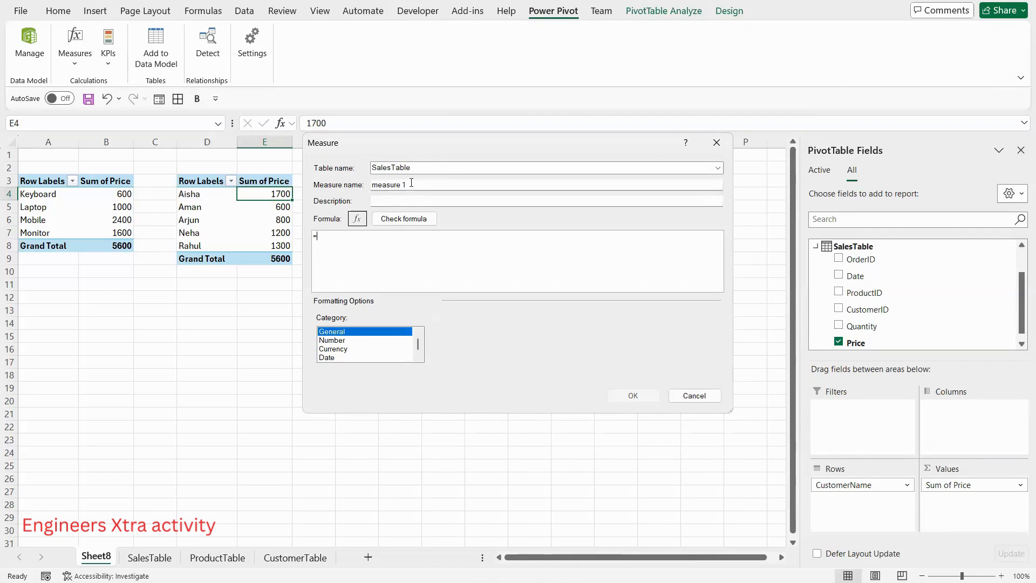
left_click_drag(410, 184, 366, 192)
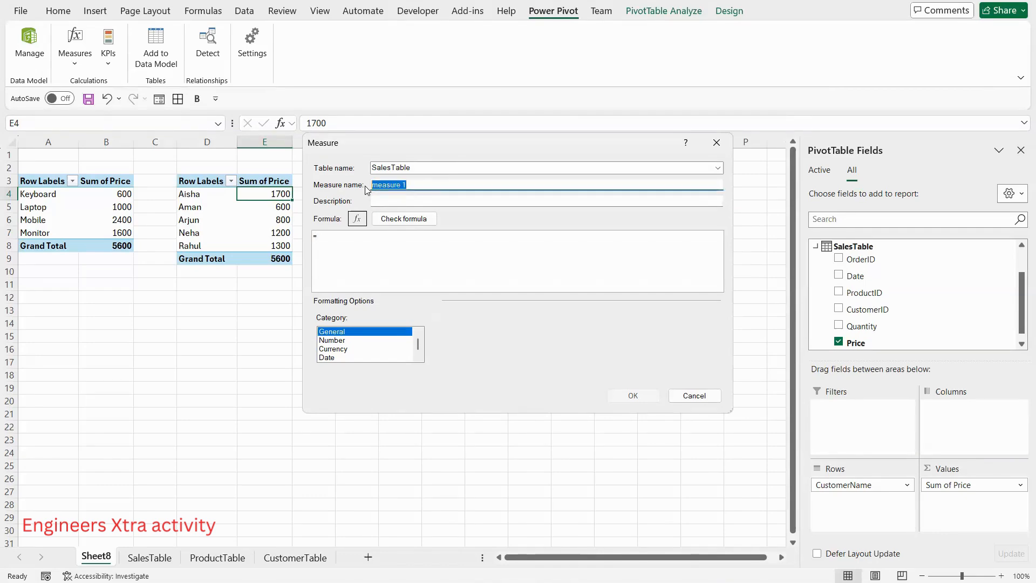
type("count-total")
- Define the count-total measure with the formula =SUM([Quantity]) and create it
left_click(337, 234)
type("sum")
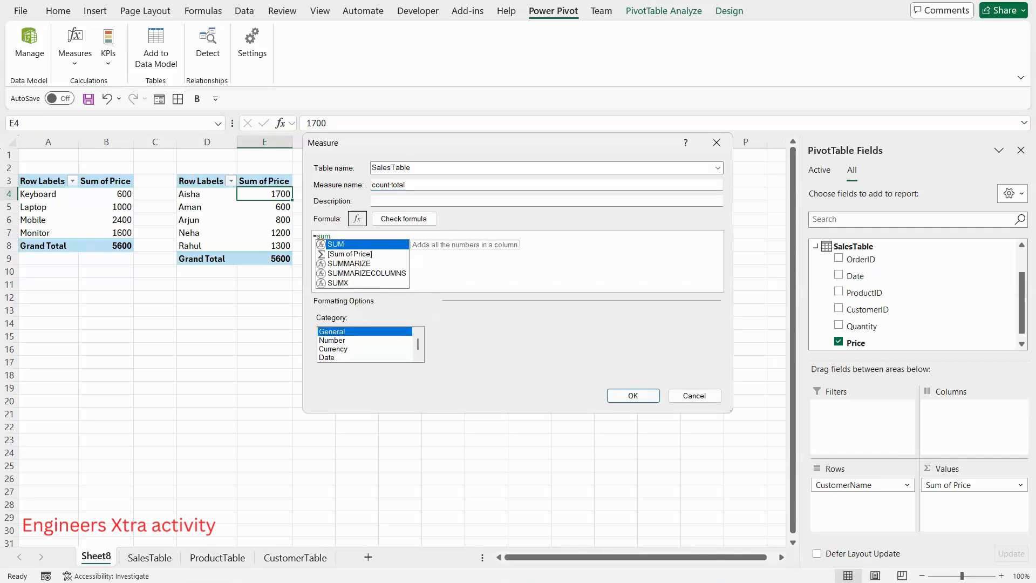
key("Tab")
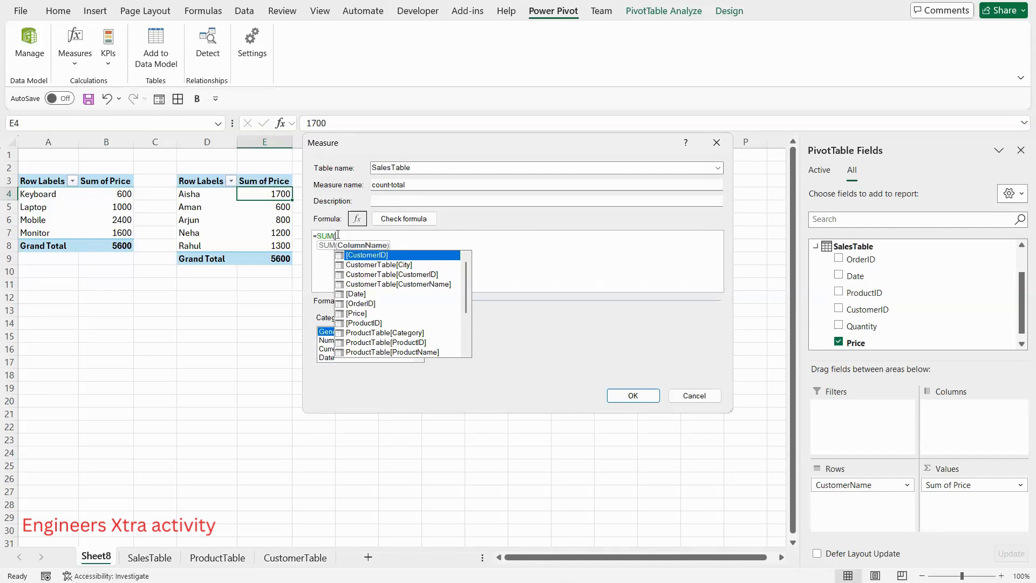
type("qu")
key("Tab")
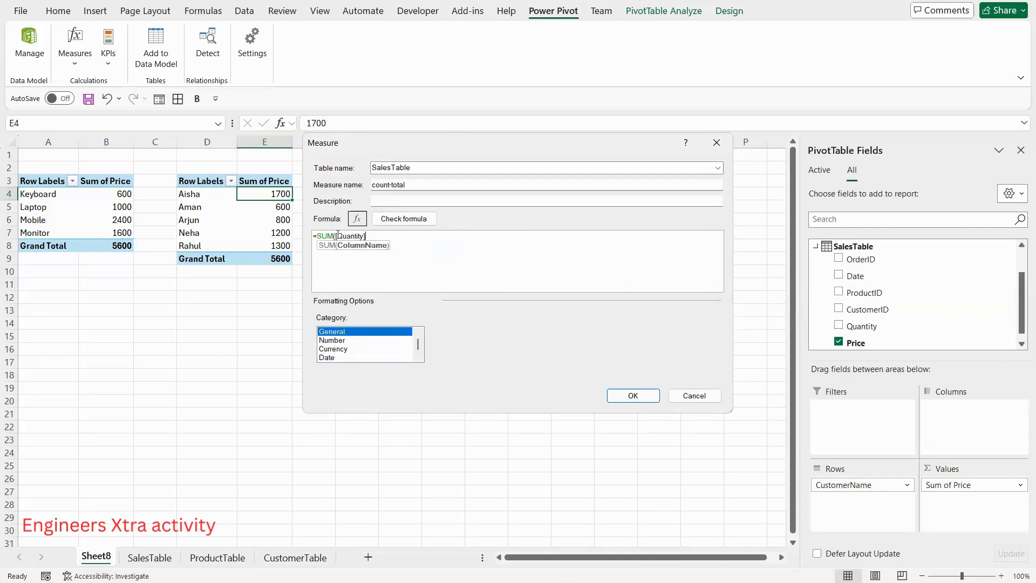
type(")")
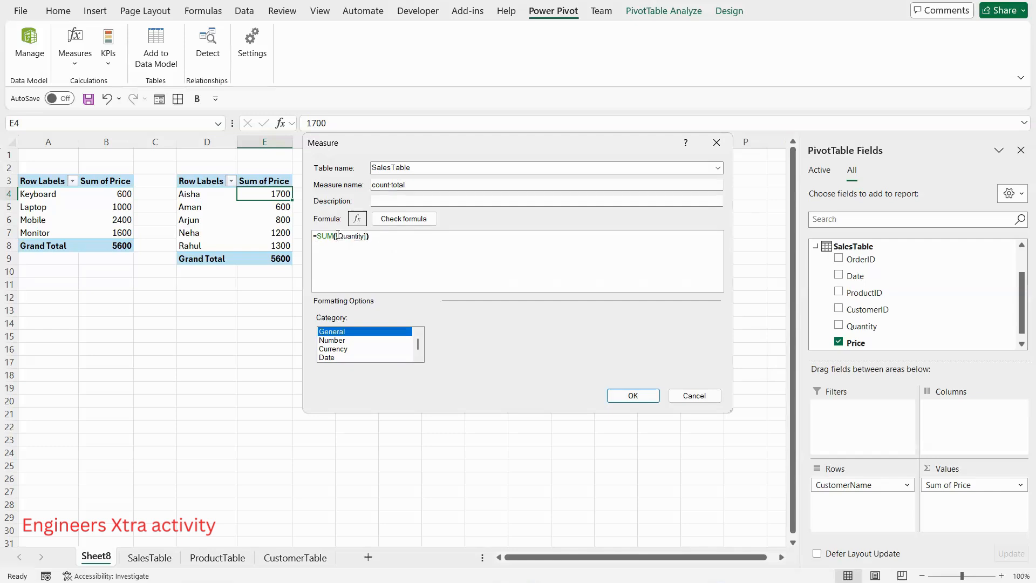
left_click(635, 396)
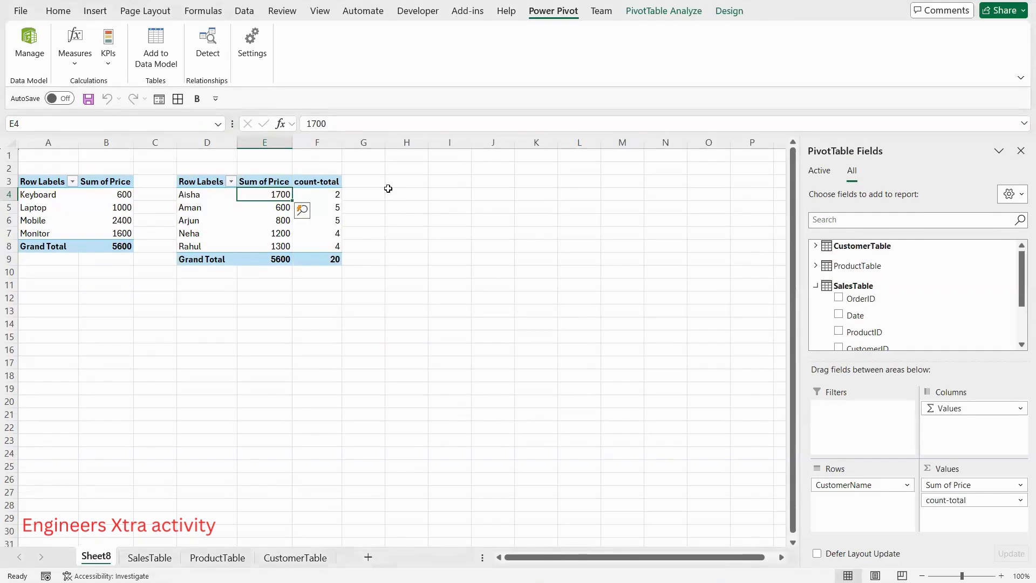
- Take count-total back out of the customer PivotTable and expand SalesTable in the field list
key("ctrl+z")
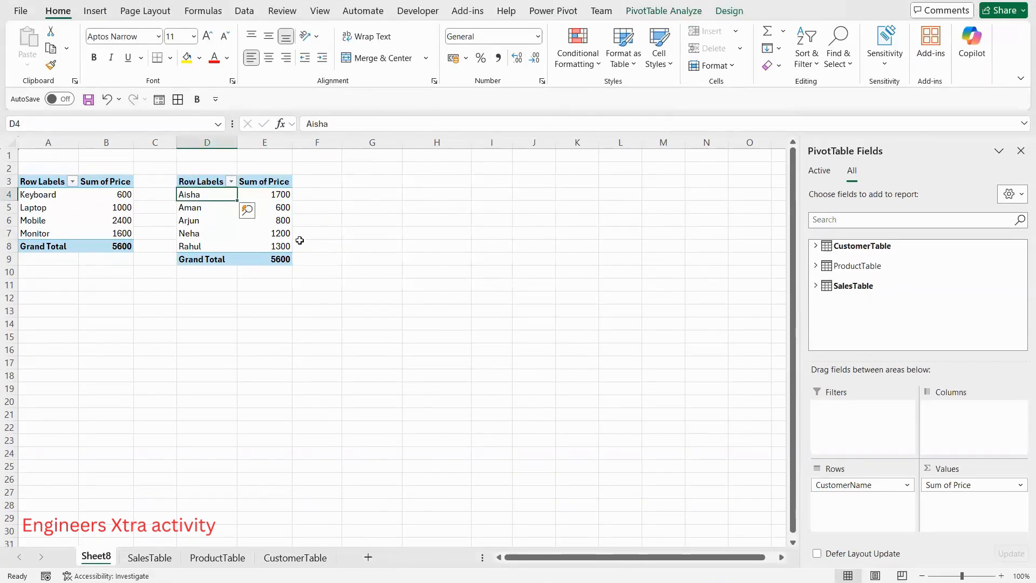
left_click(816, 286)
left_click_drag(1019, 308, 1019, 317)
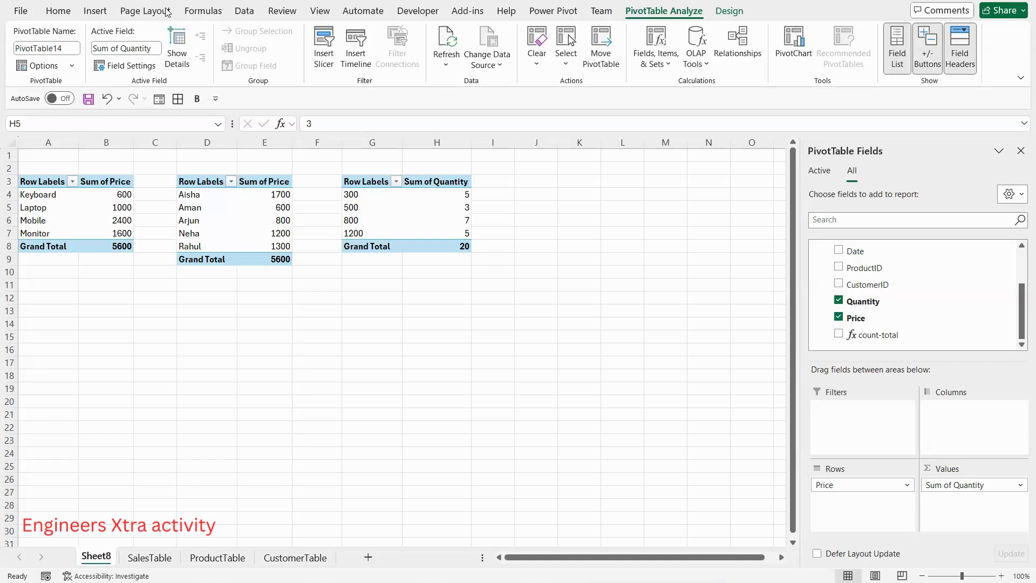
- Start another measure in SalesTable for the Price and Quantity PivotTable and name it average1
left_click(553, 12)
left_click(77, 61)
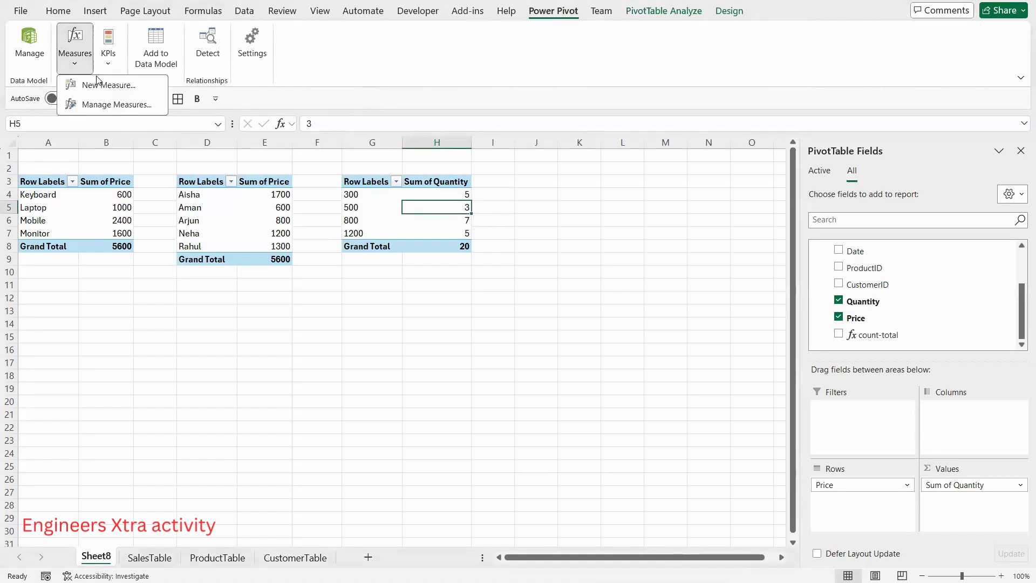
left_click(106, 86)
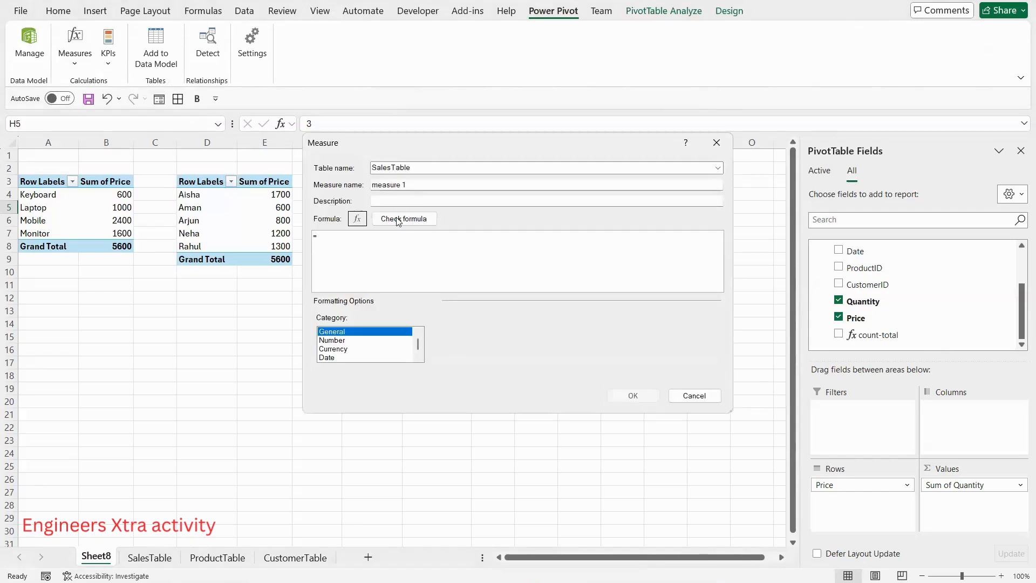
left_click_drag(418, 186, 342, 179)
type("average1")
- Define the average1 measure with the formula =AVERAGE([Price]) and create it
left_click(335, 238)
type("avg")
key("Tab")
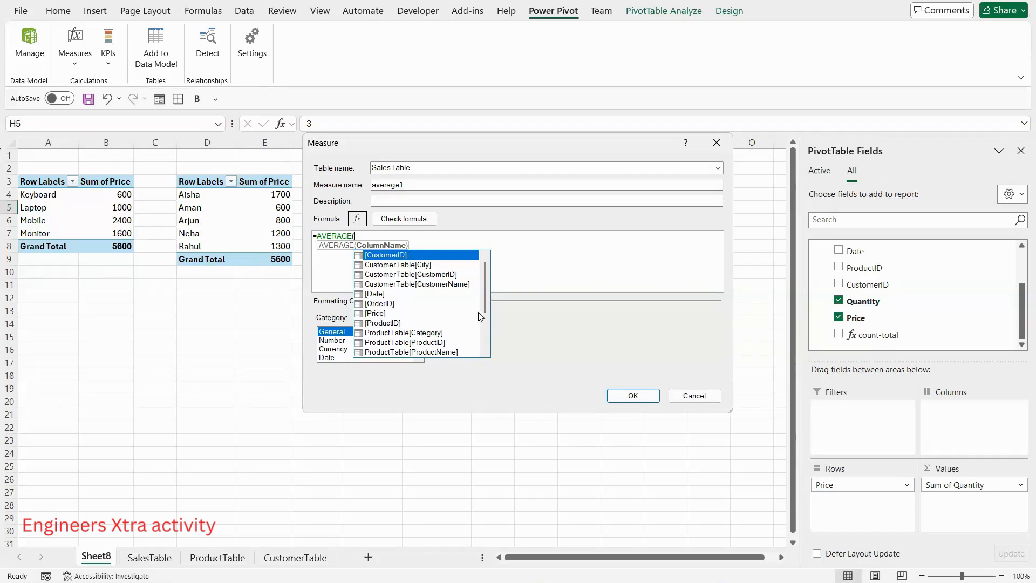
mouse_move(485, 300)
left_mouse_down()
mouse_move(485, 345)
mouse_move(488, 303)
left_mouse_up()
double_click(382, 314)
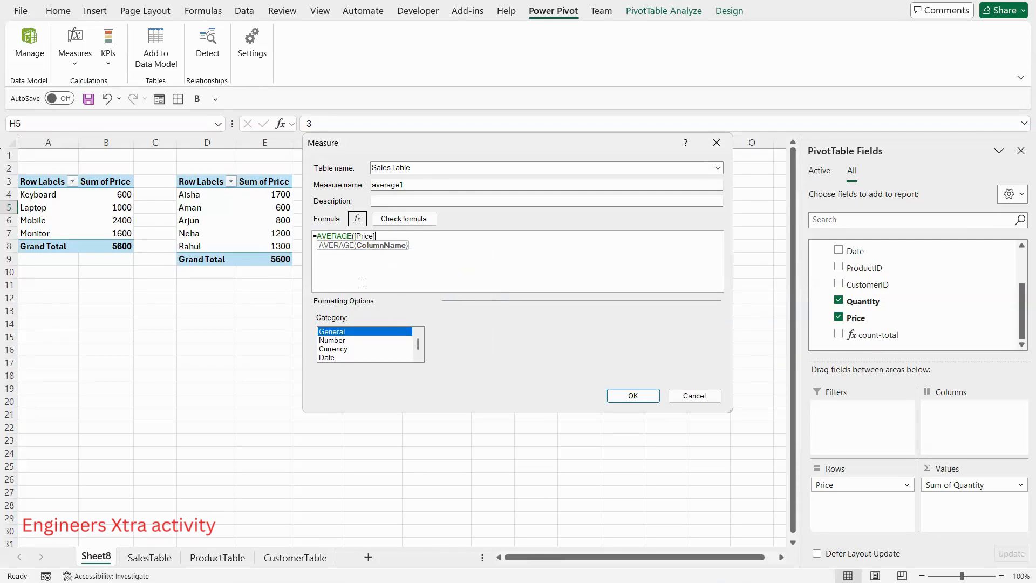
type(")")
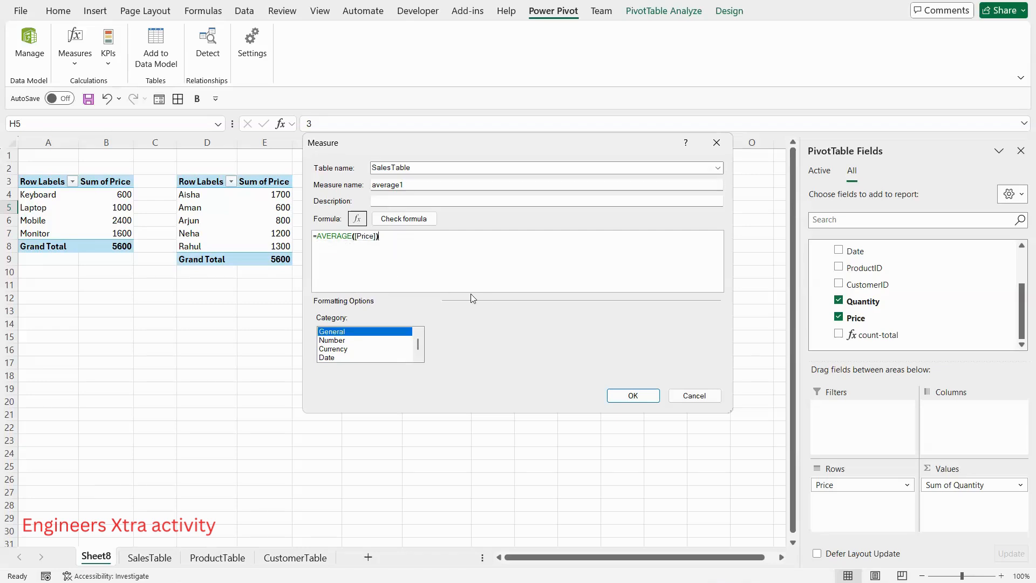
left_click(635, 397)
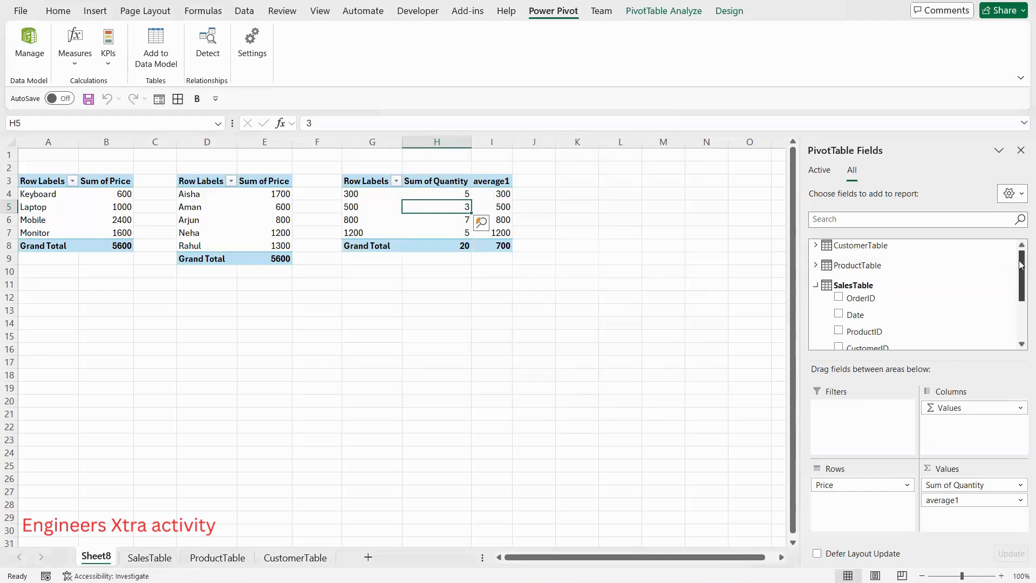
- Review the measures listed under SalesTable and bring up the PivotTable analysis commands
scroll(1013, 272, "down", 2)
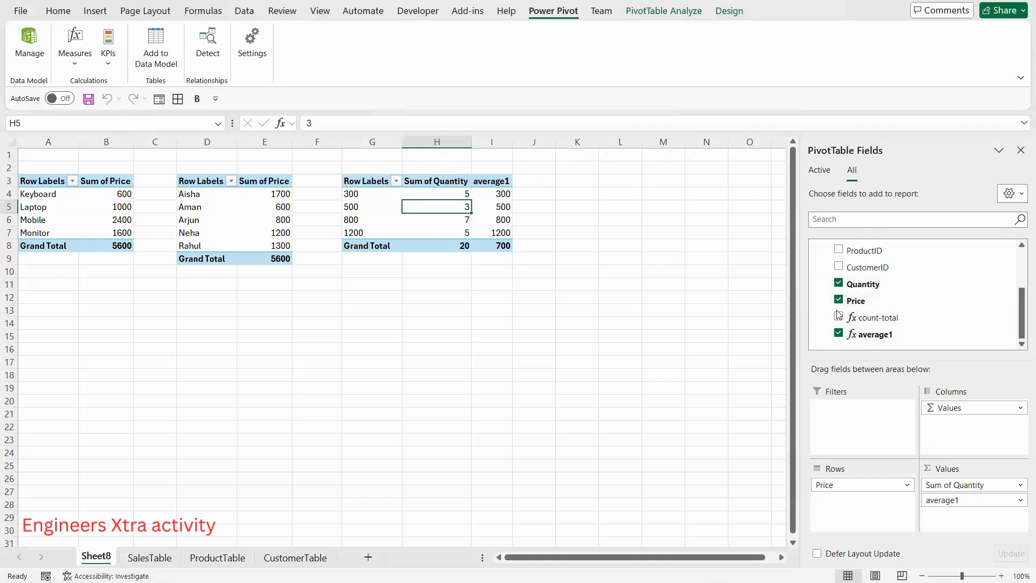
left_click(650, 12)
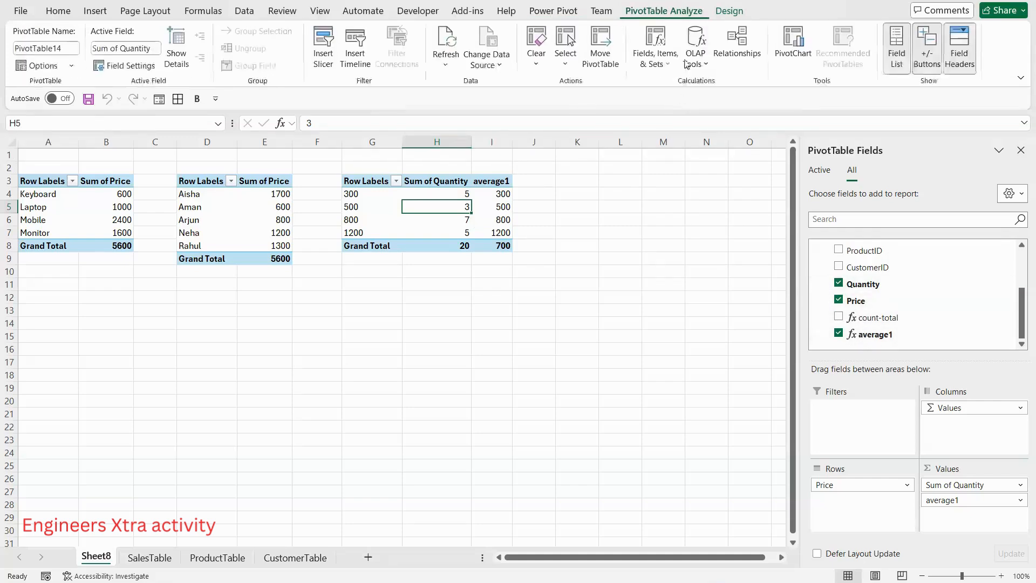